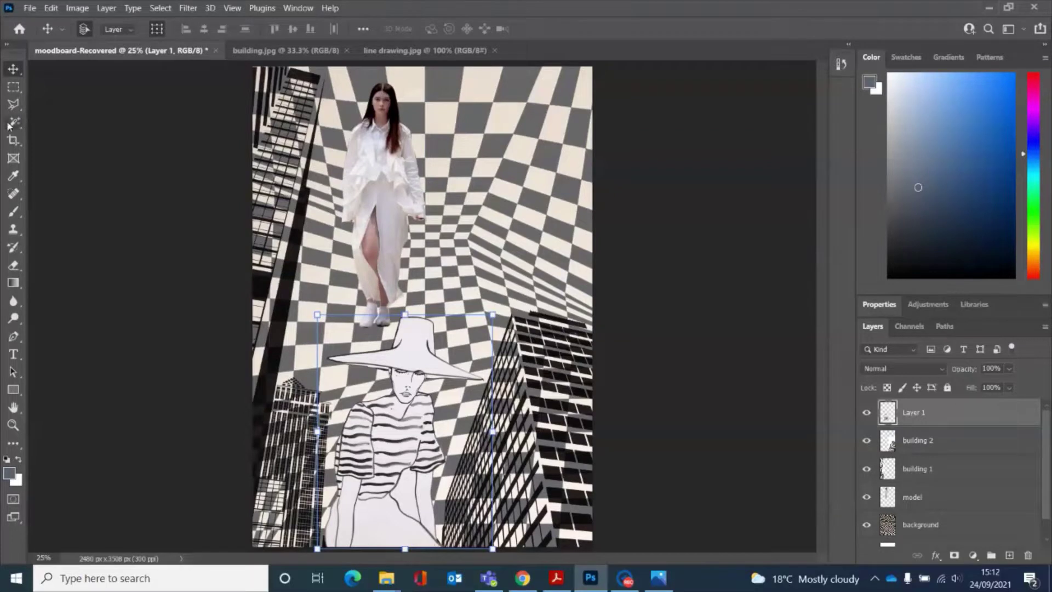
Step: Select the enclosed gap between the line drawing's arm and skirt with the Magic Wand, and deselect it again
left_click(14, 122)
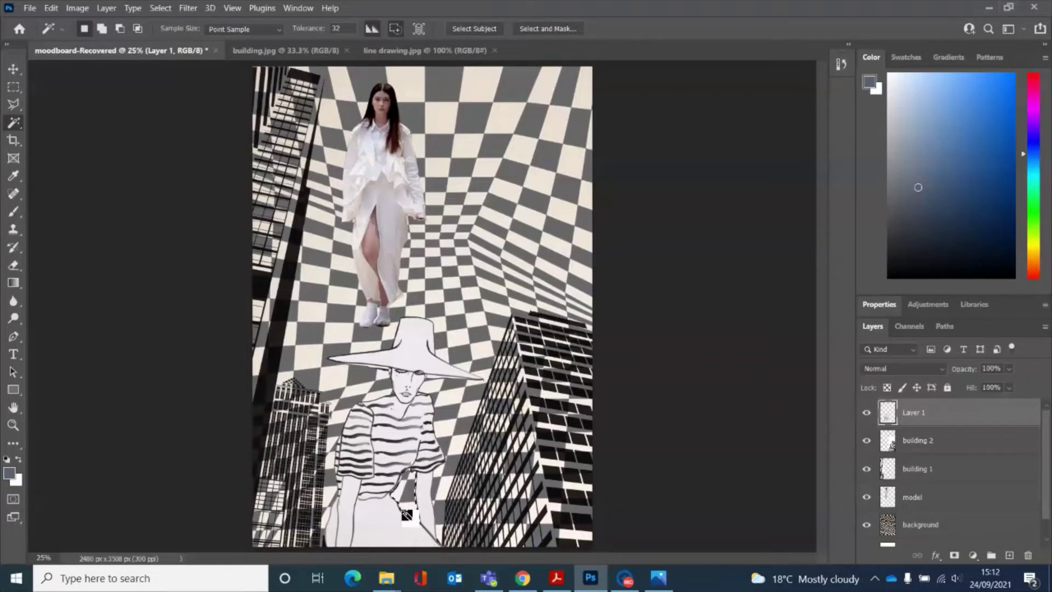
left_click(406, 514)
left_click(163, 8)
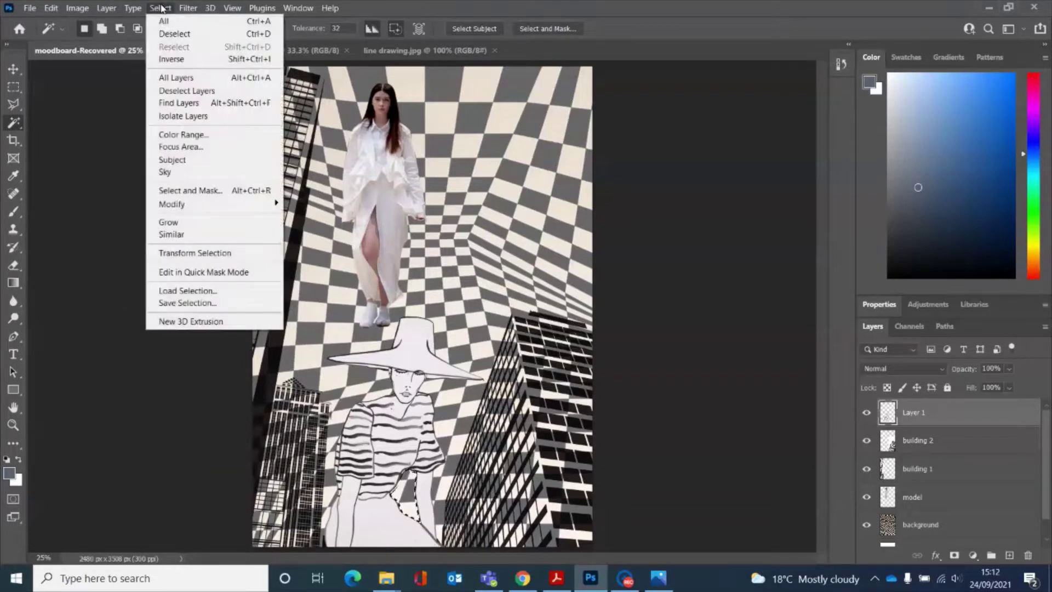
left_click(171, 34)
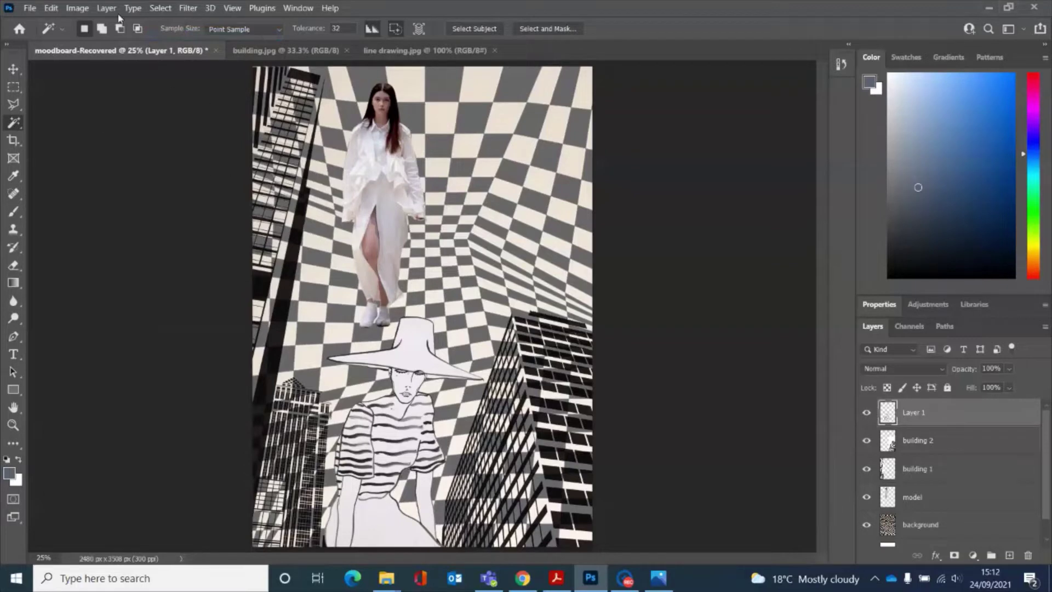
Step: Open the swirl pattern image from the class resources folder
left_click(29, 9)
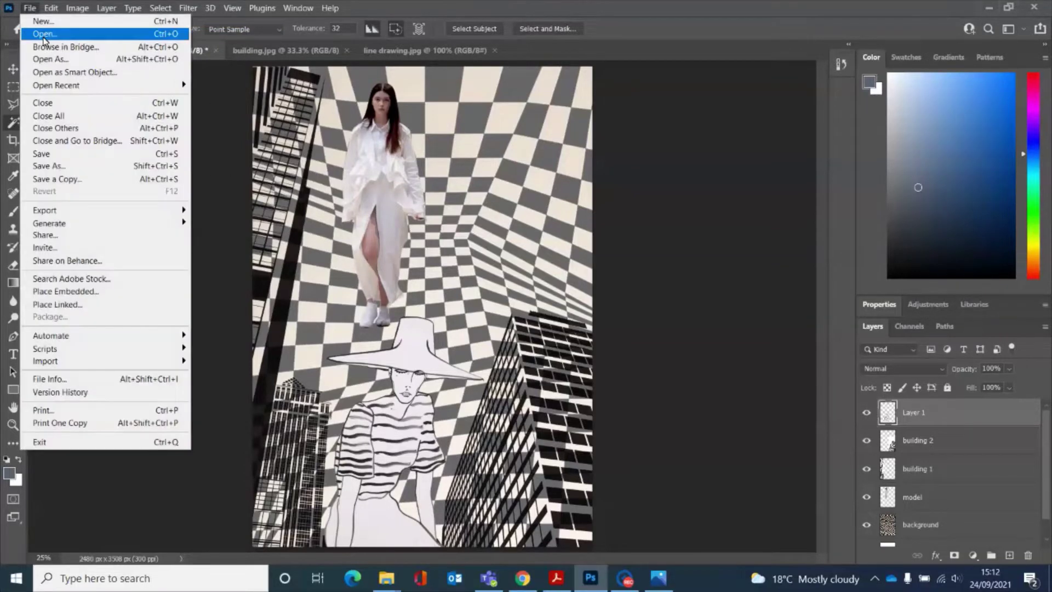
left_click(44, 34)
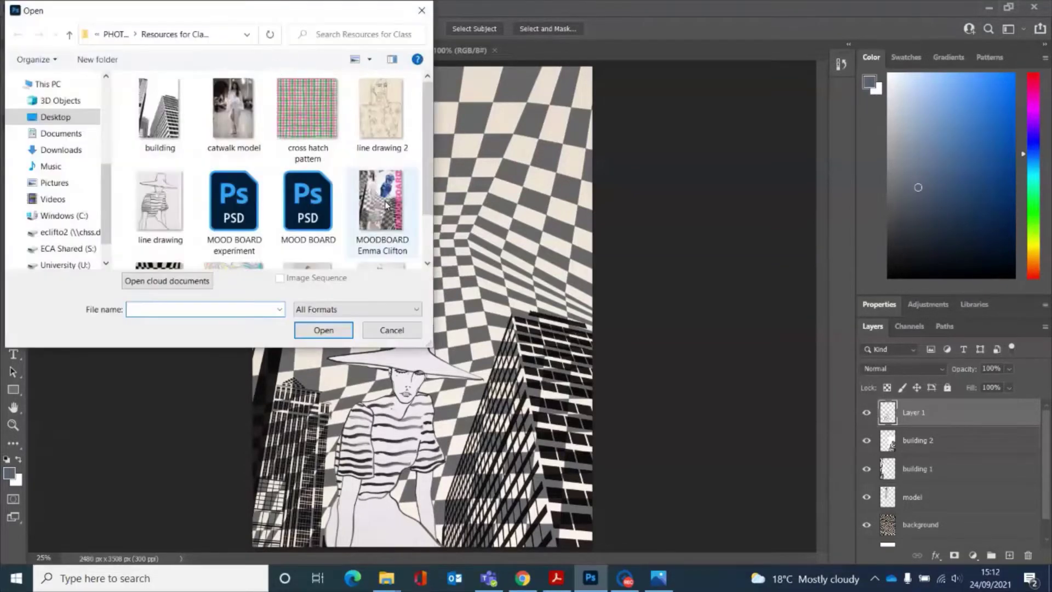
scroll(384, 213, "down", 1)
scroll(383, 214, "up", 1)
scroll(384, 214, "down", 1)
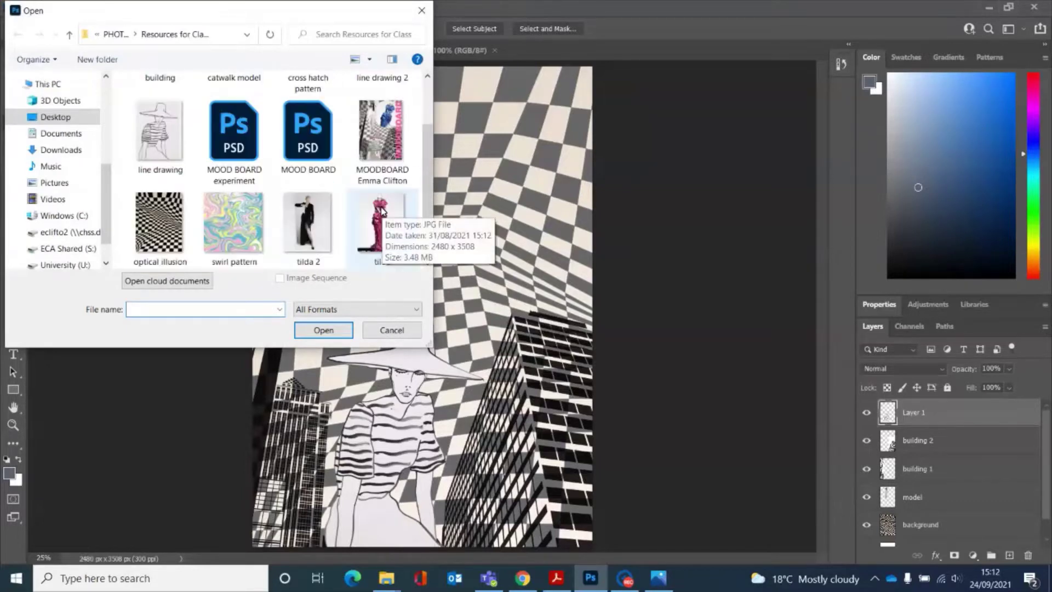
left_click(242, 228)
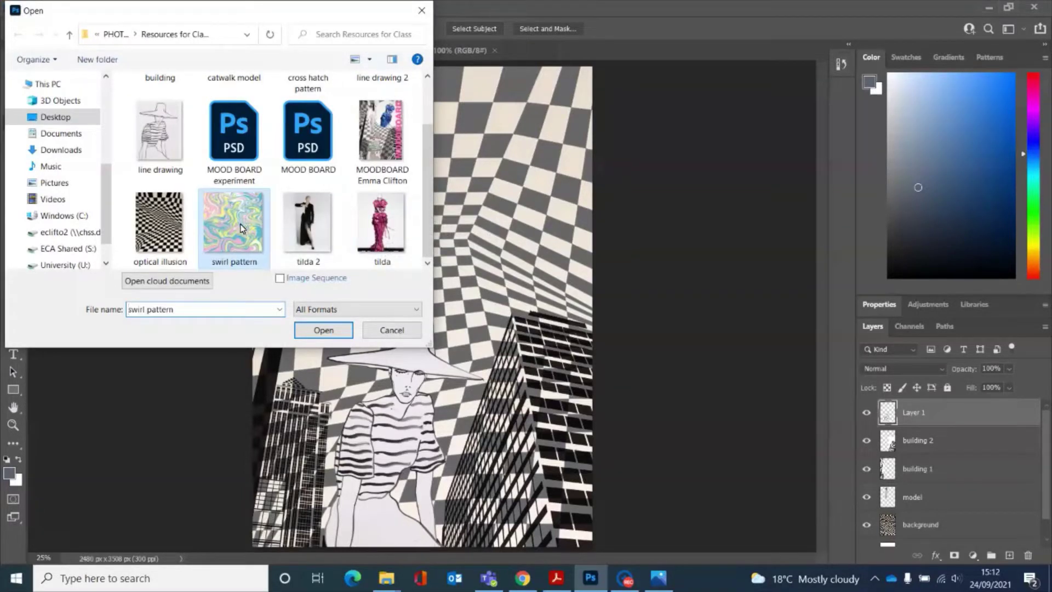
left_click(324, 331)
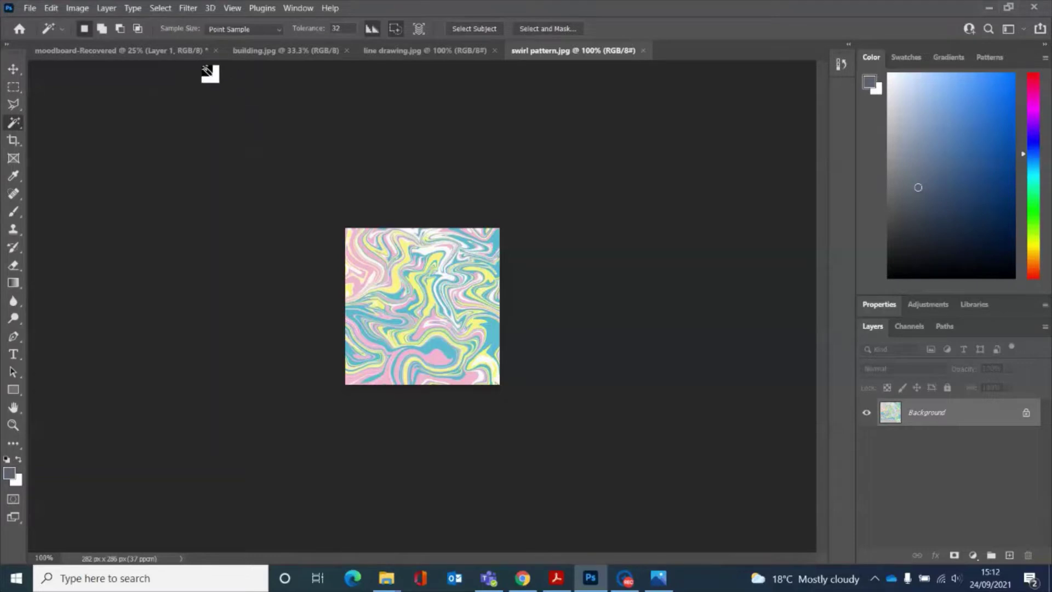
Step: Select the entire swirl pattern image and copy it
left_click(167, 11)
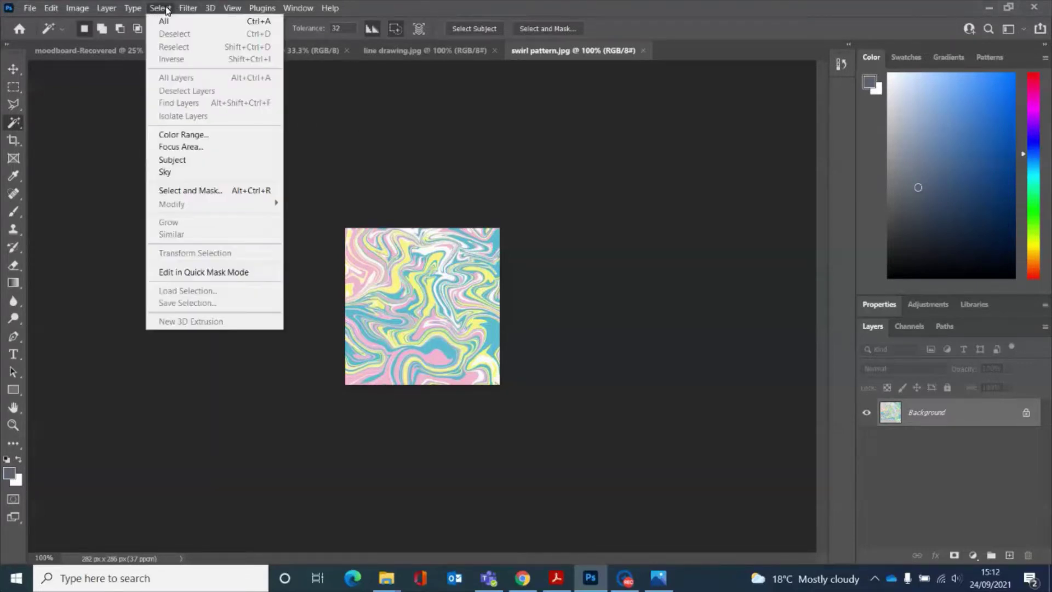
left_click(165, 22)
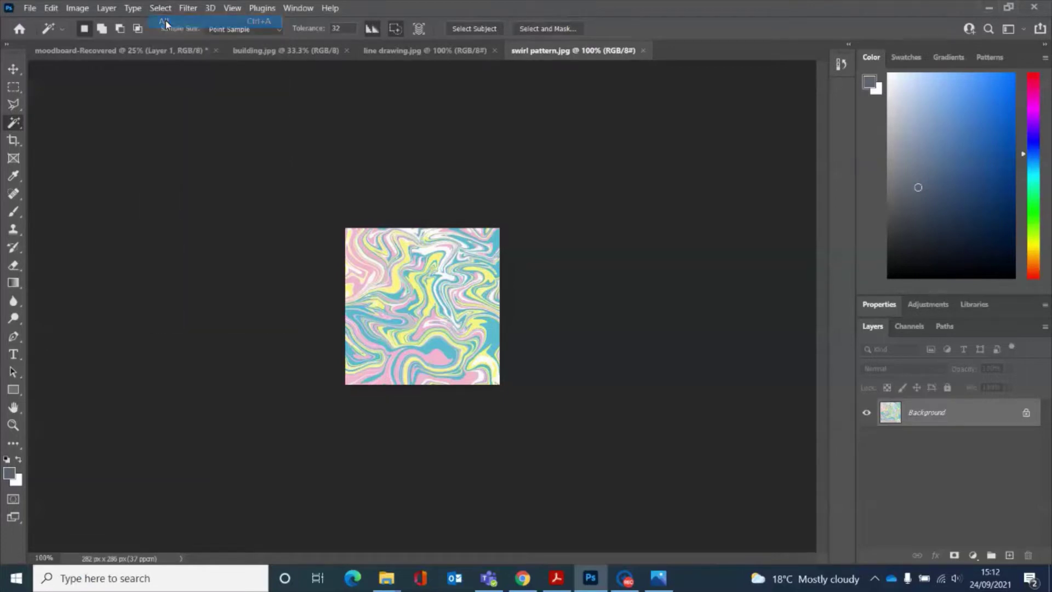
left_click(53, 8)
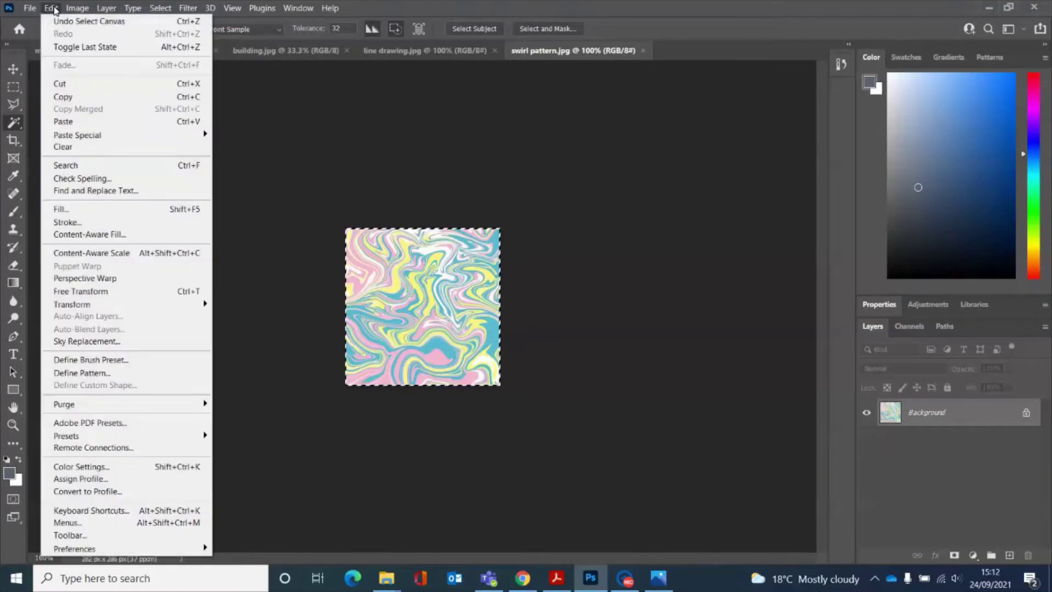
left_click(61, 97)
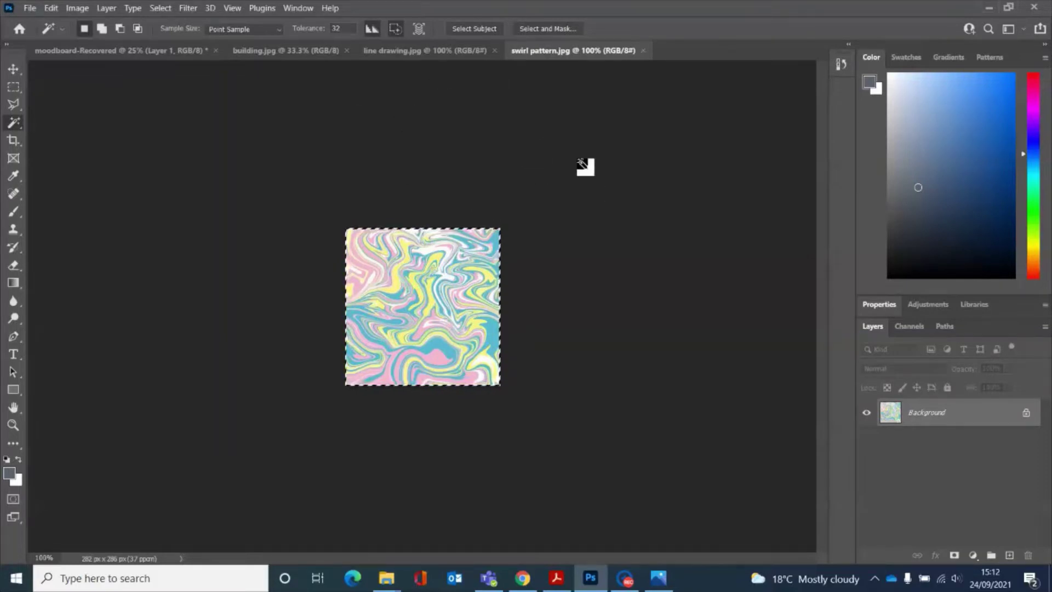
Step: In the moodboard document, select one blank band at the waist of the drawn striped top and paste the swirl pattern into that selection
left_click_drag(473, 328, 410, 418)
key("ctrl+plus")
scroll(411, 425, "down", 3)
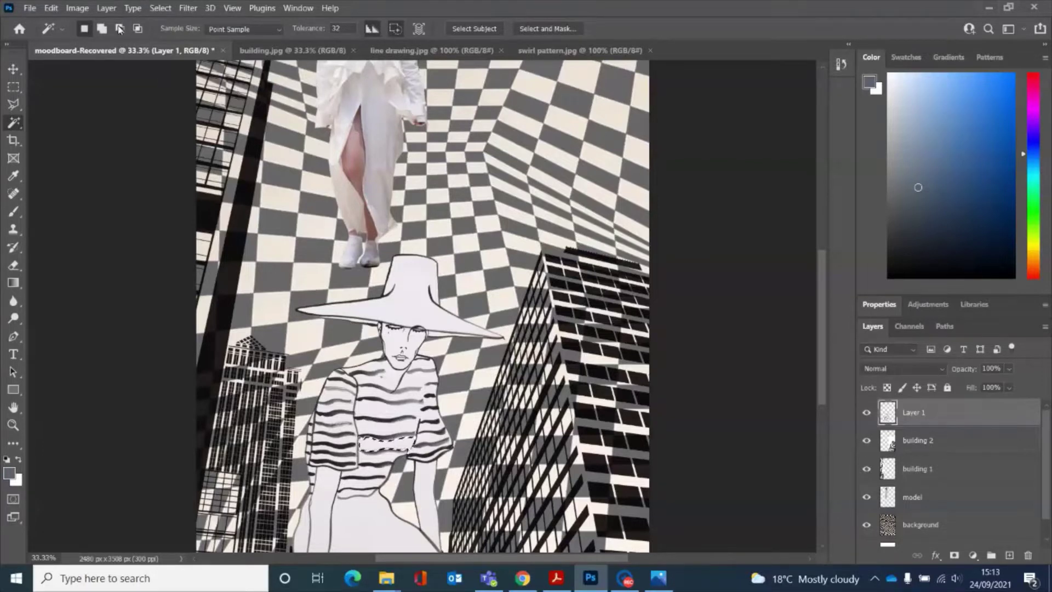
left_click(51, 9)
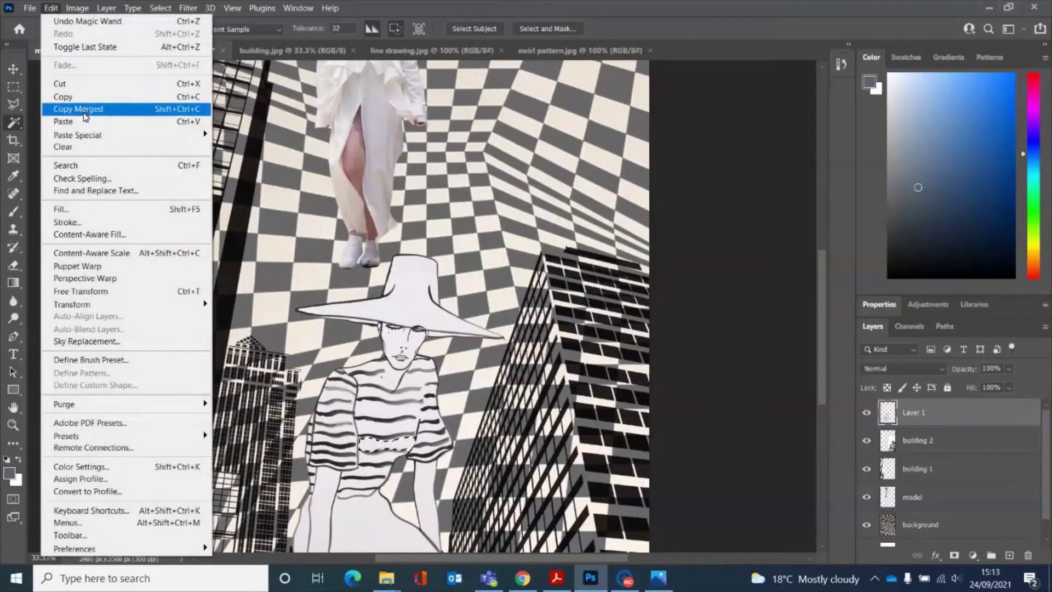
left_click(52, 9)
left_click(52, 9)
mouse_move(83, 137)
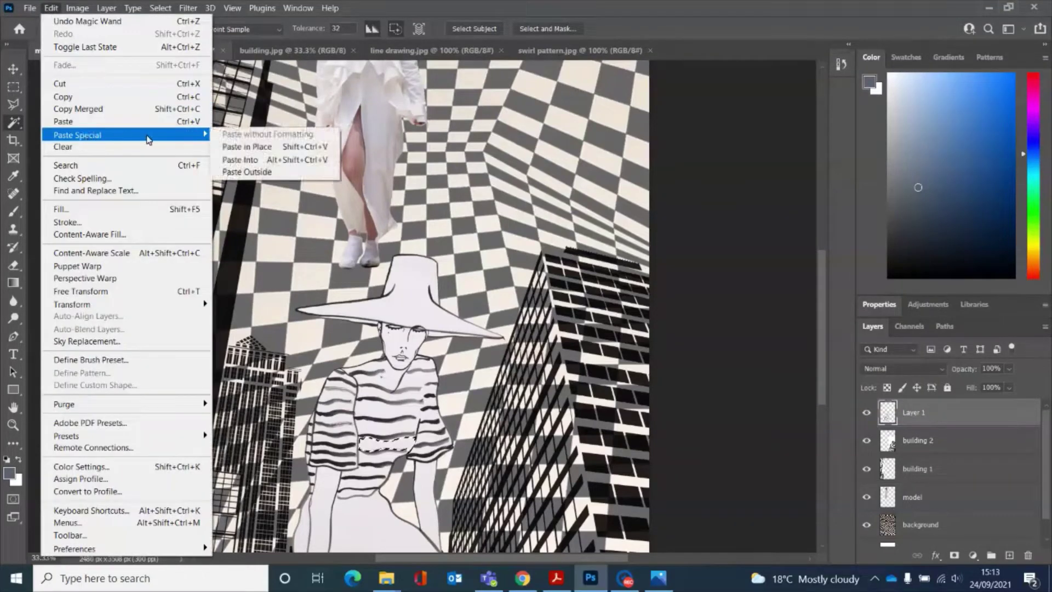
left_click(241, 159)
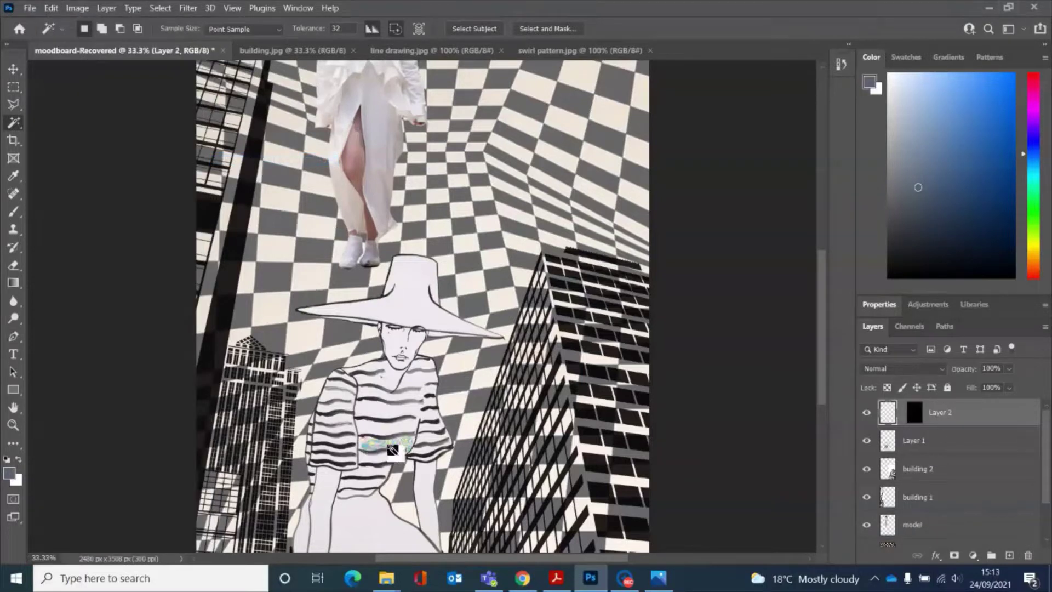
Step: Move the pasted swirl pattern over the drawn figure's torso and scale it up to about 385%
key("v")
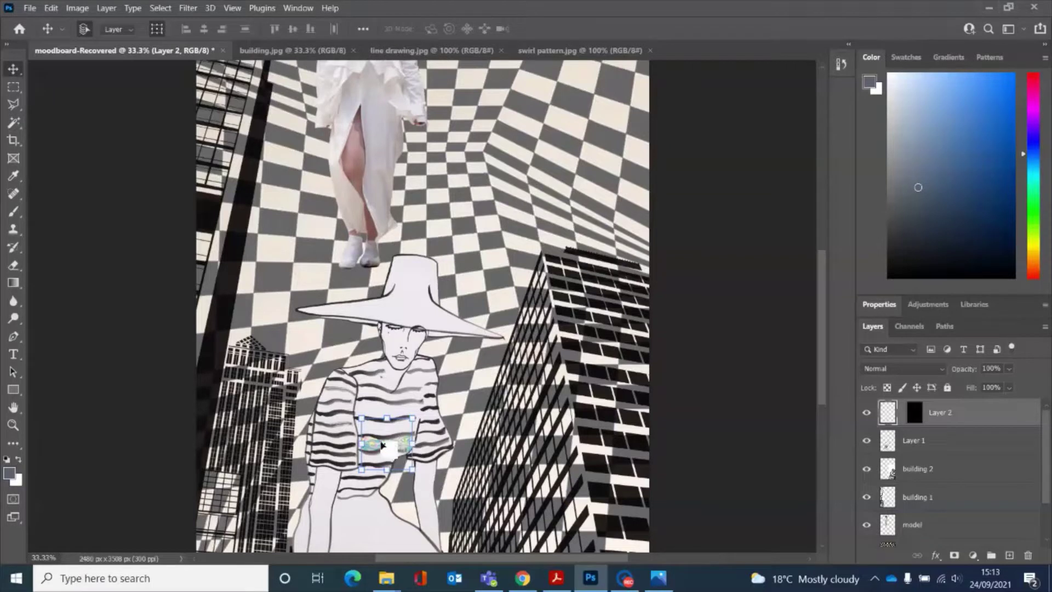
left_click_drag(382, 445, 283, 339)
left_click_drag(412, 470, 481, 539)
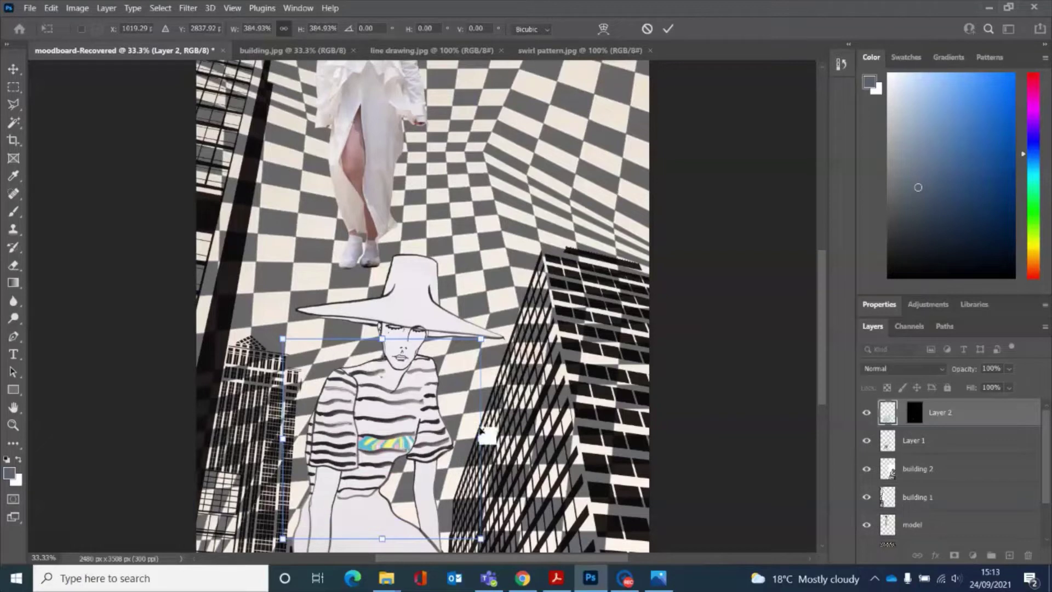
left_click(667, 29)
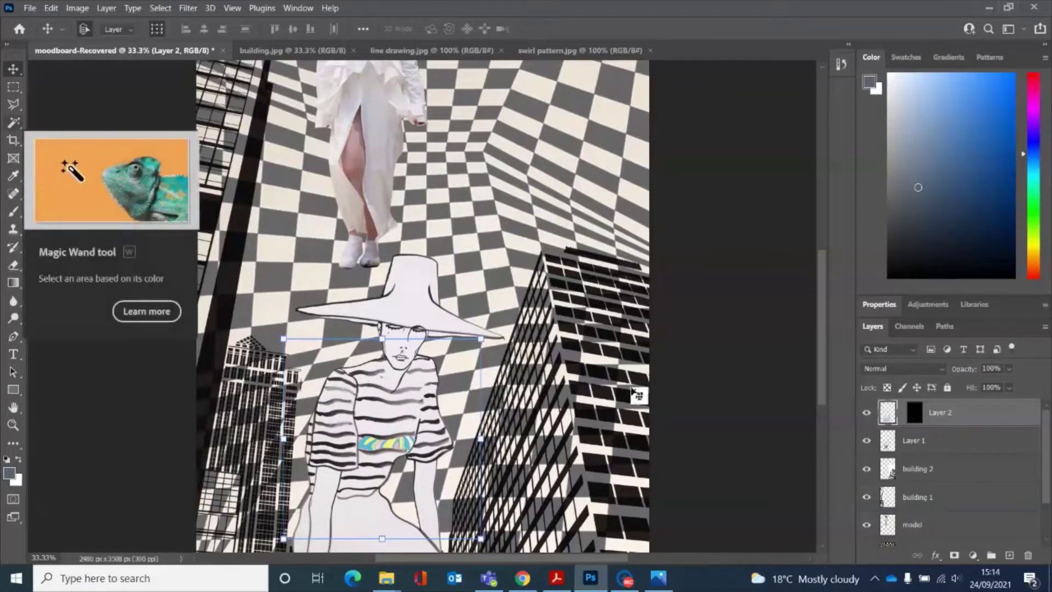
Step: Rename Layer 1 as "line drawing" and make it the active layer
left_click_drag(915, 412, 917, 451)
left_click(917, 450)
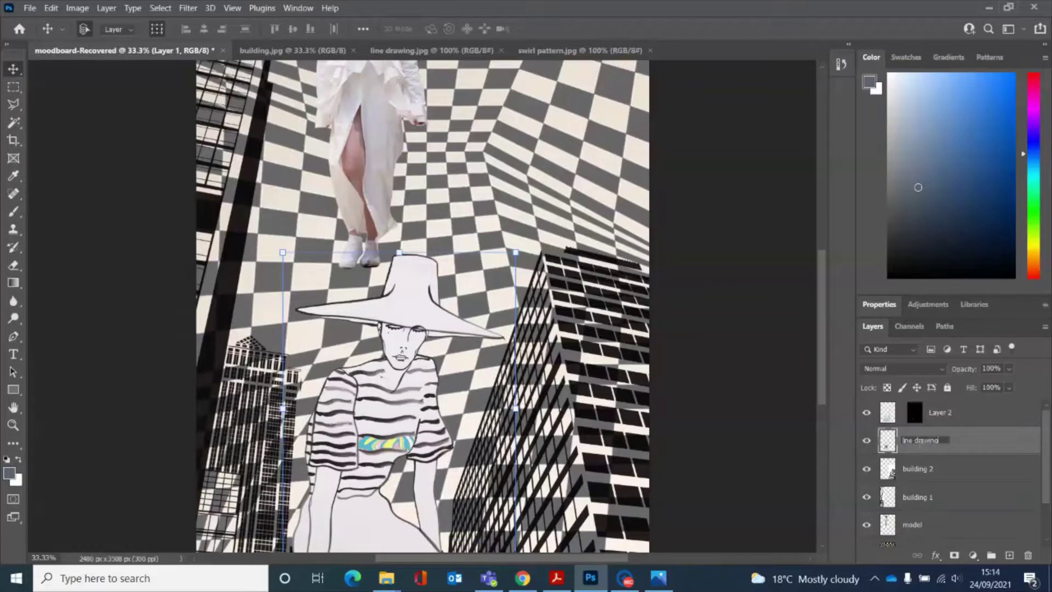
left_click(994, 474)
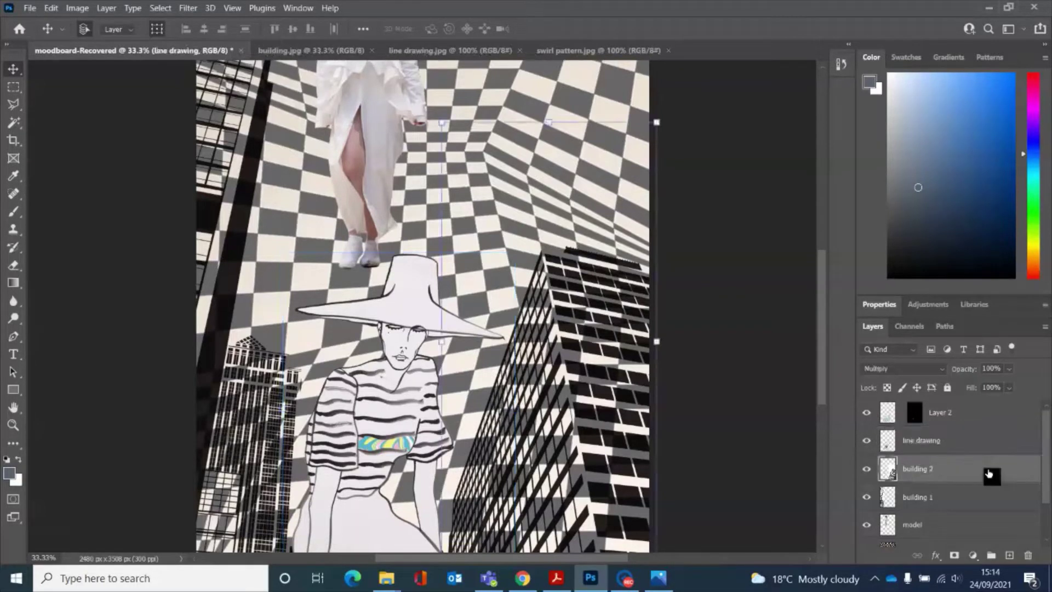
left_click(987, 443)
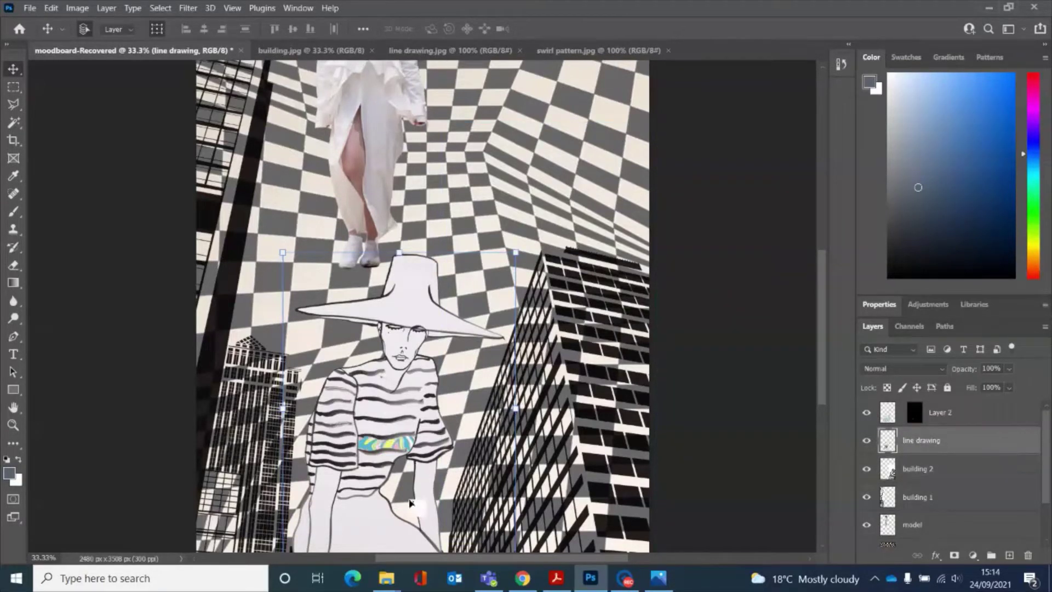
Step: Select the remaining blank areas of the top's body and the skirt with the Magic Wand, and paste the swirl pattern into them
left_click(12, 125)
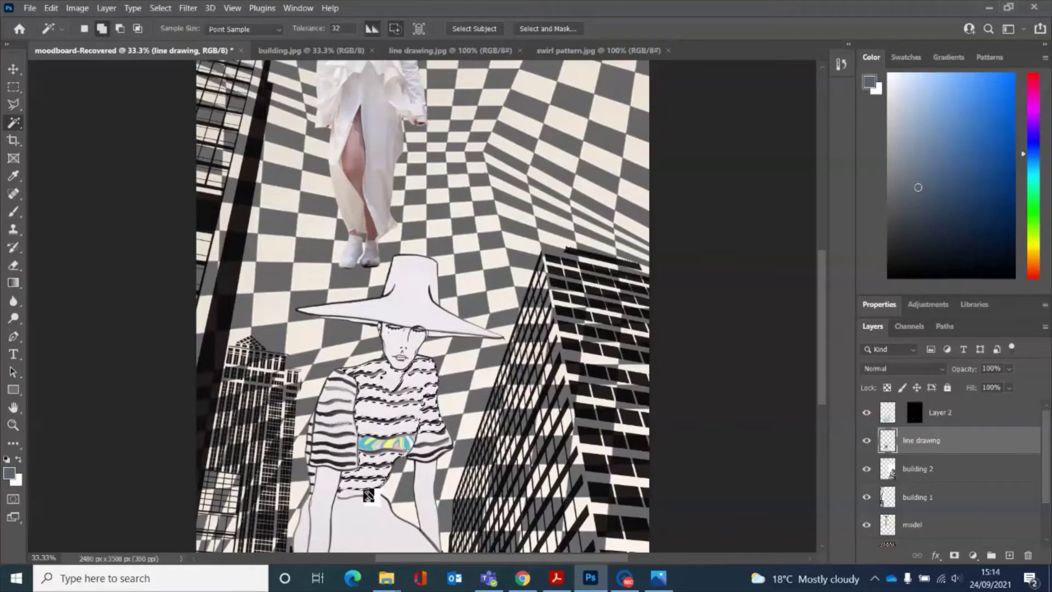
left_click(368, 495, "shift")
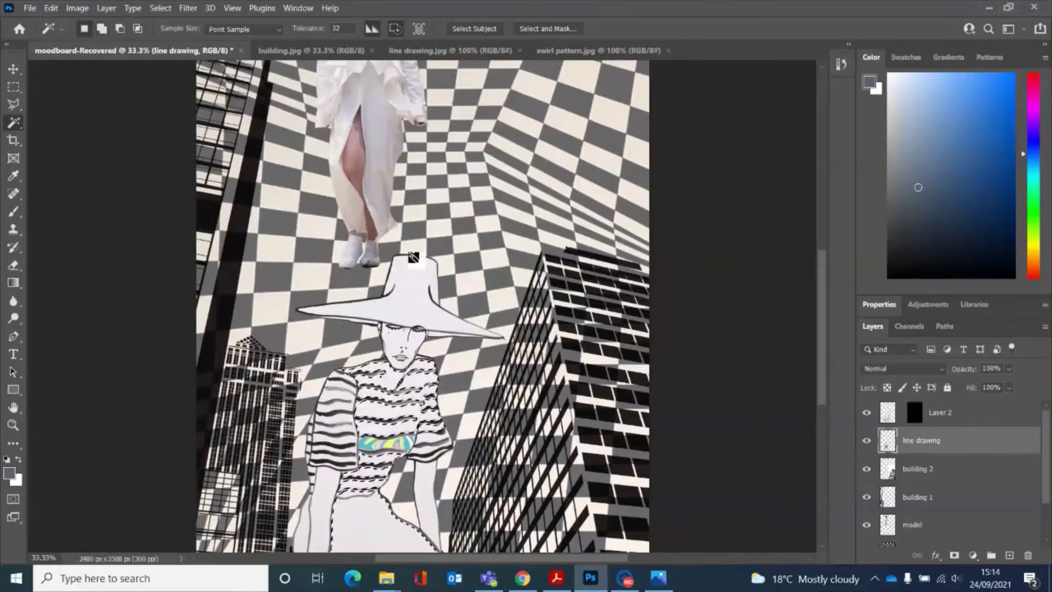
left_click(50, 8)
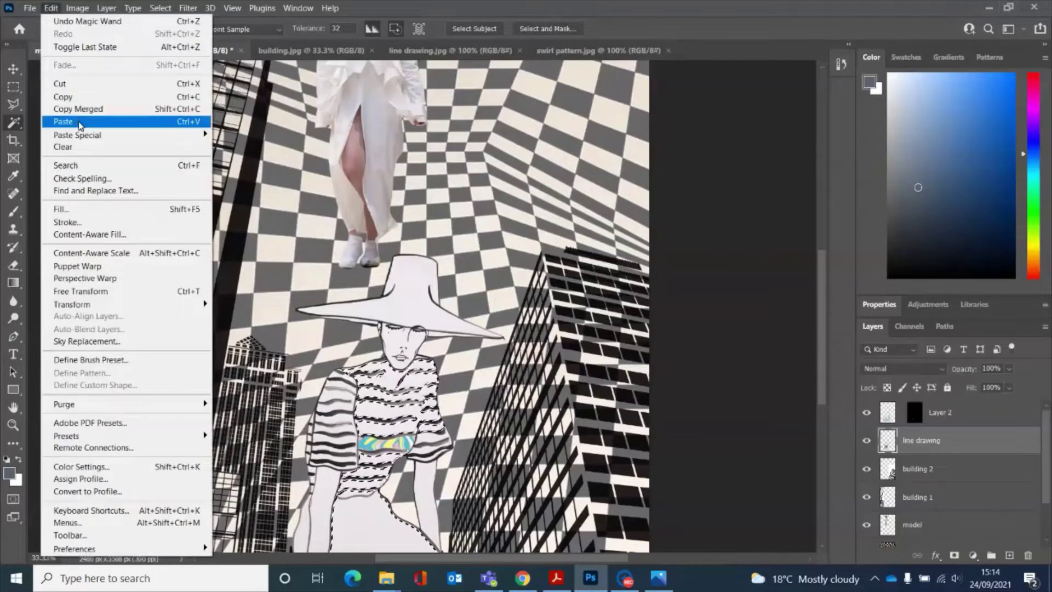
mouse_move(204, 136)
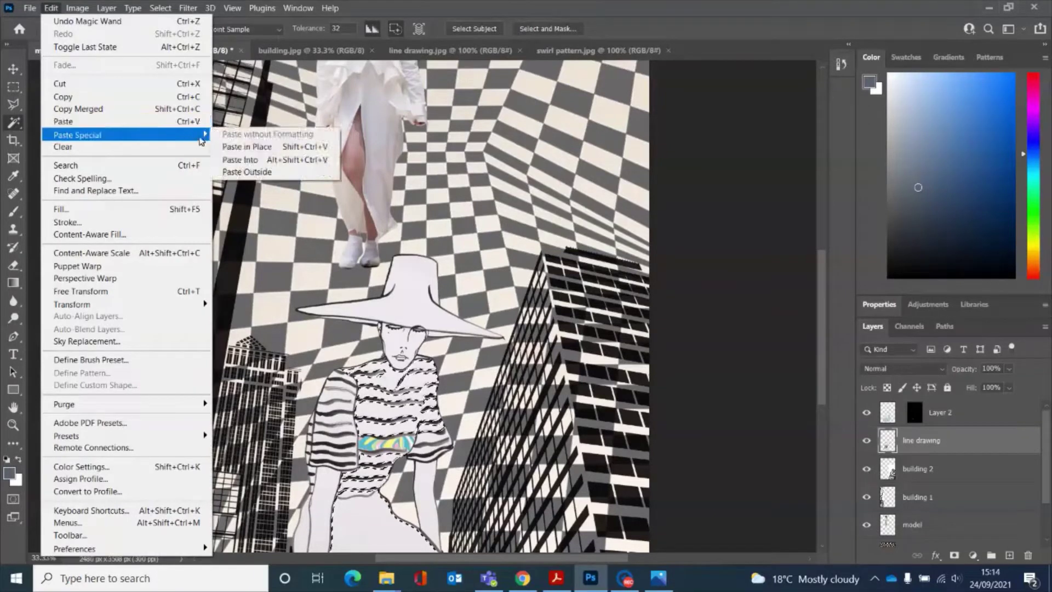
left_click(263, 160)
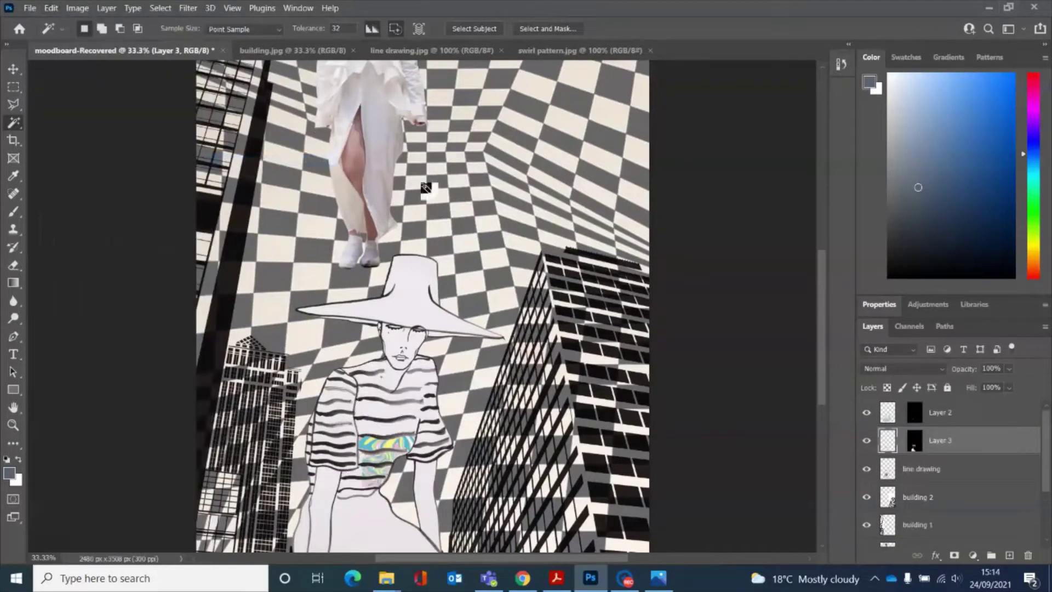
Step: Scale the newly pasted swirl pattern to about 522% so that it covers the figure's top and skirt
scroll(539, 344, "down", 2)
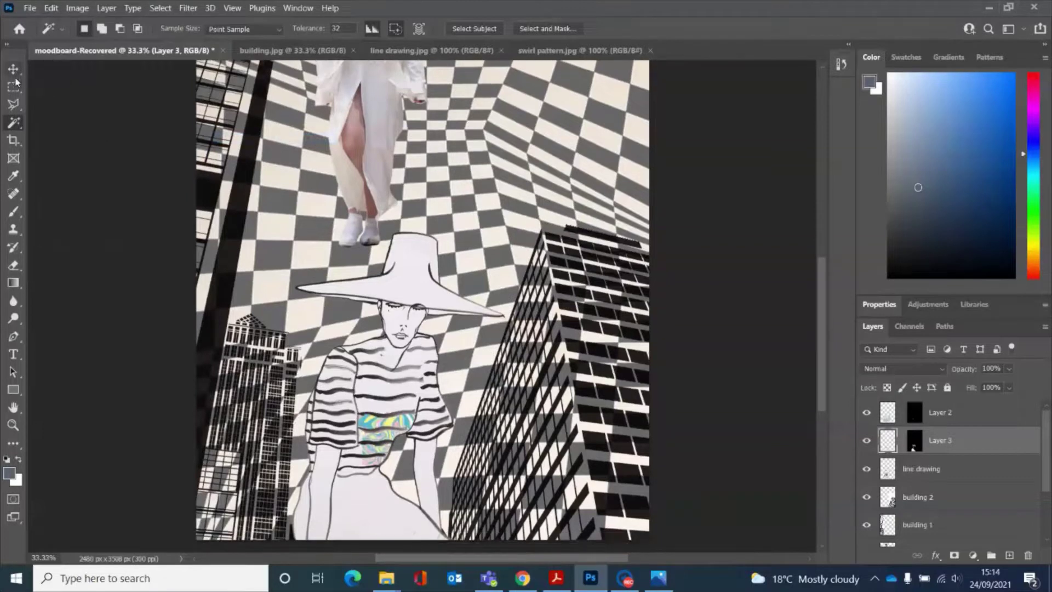
left_click(13, 69)
left_click_drag(916, 447, 512, 298)
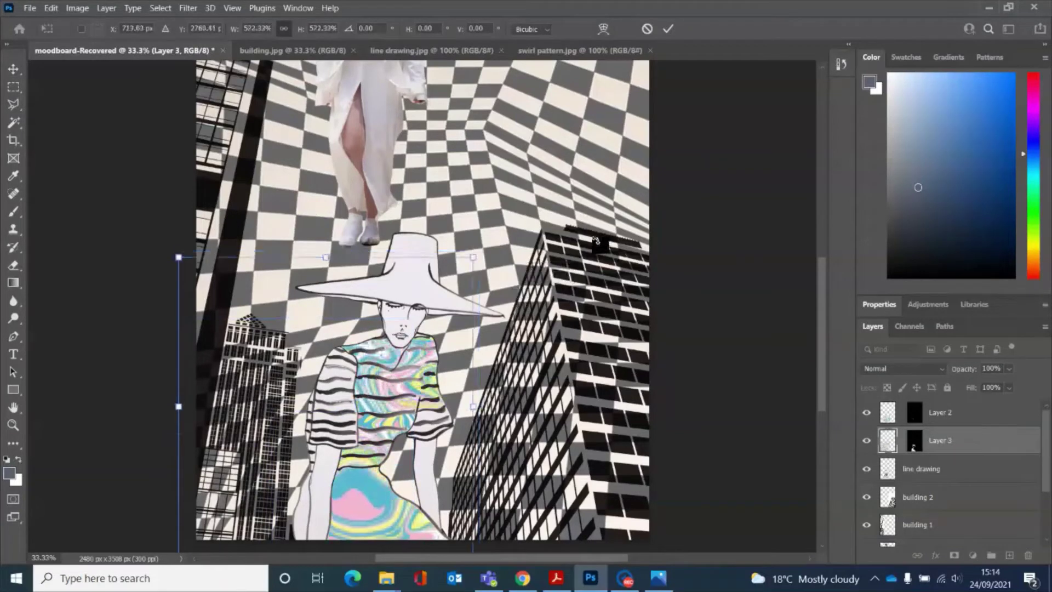
left_click(669, 29)
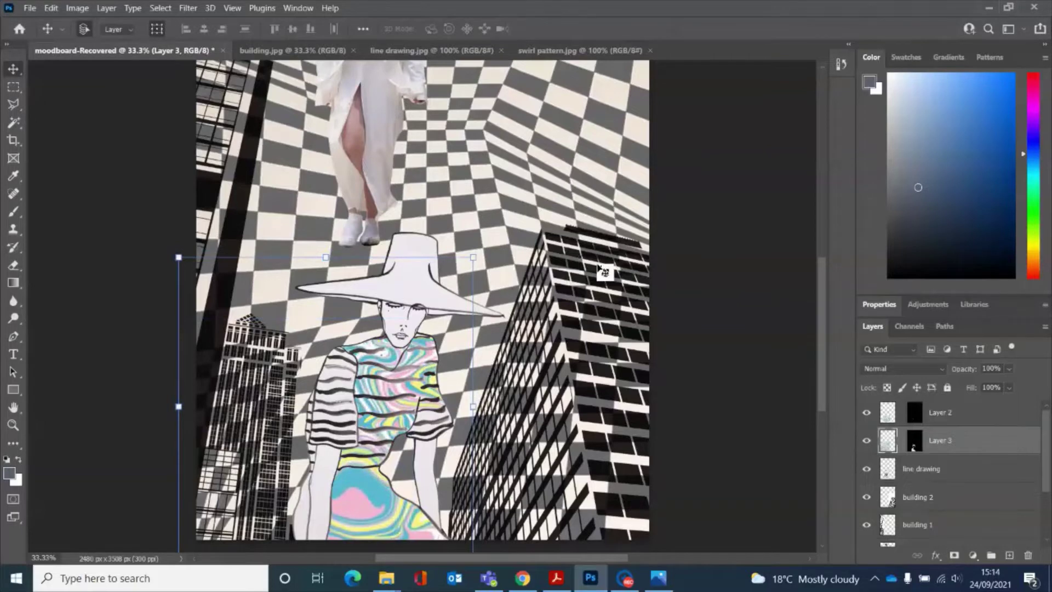
Step: Make the line drawing layer active for selecting areas of the figure's sleeves with the Magic Wand
key("ctrl+plus")
key("ctrl+plus")
key("ctrl+plus")
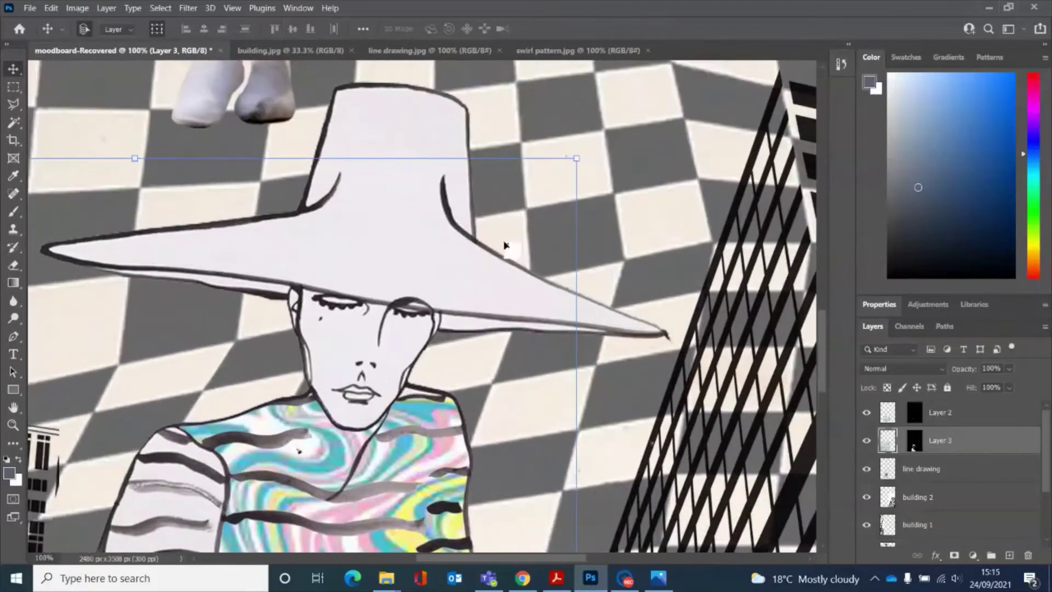
scroll(252, 296, "down", 3)
scroll(241, 314, "down", 3)
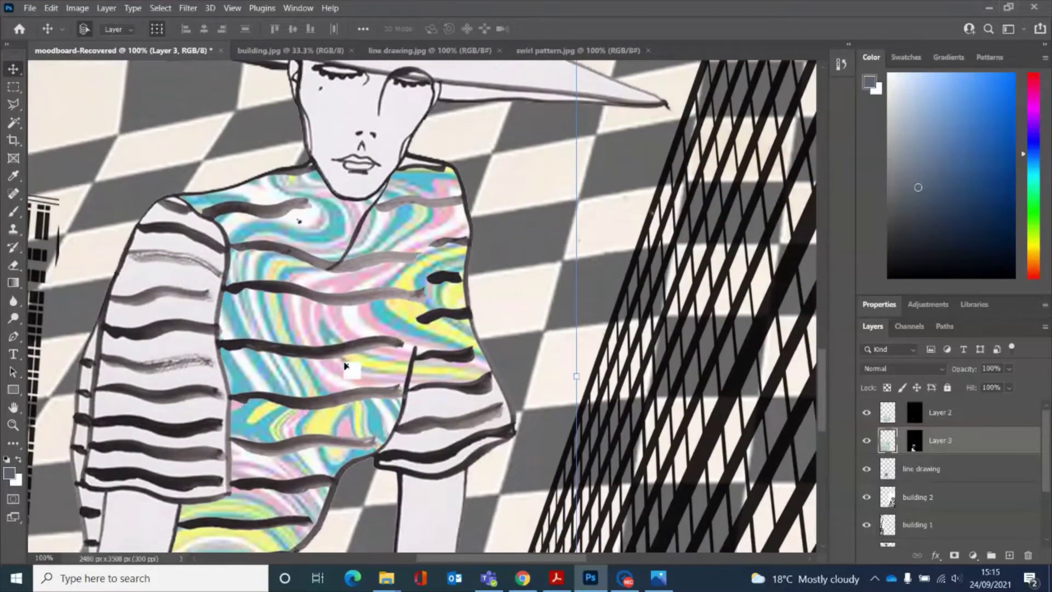
left_click(14, 123)
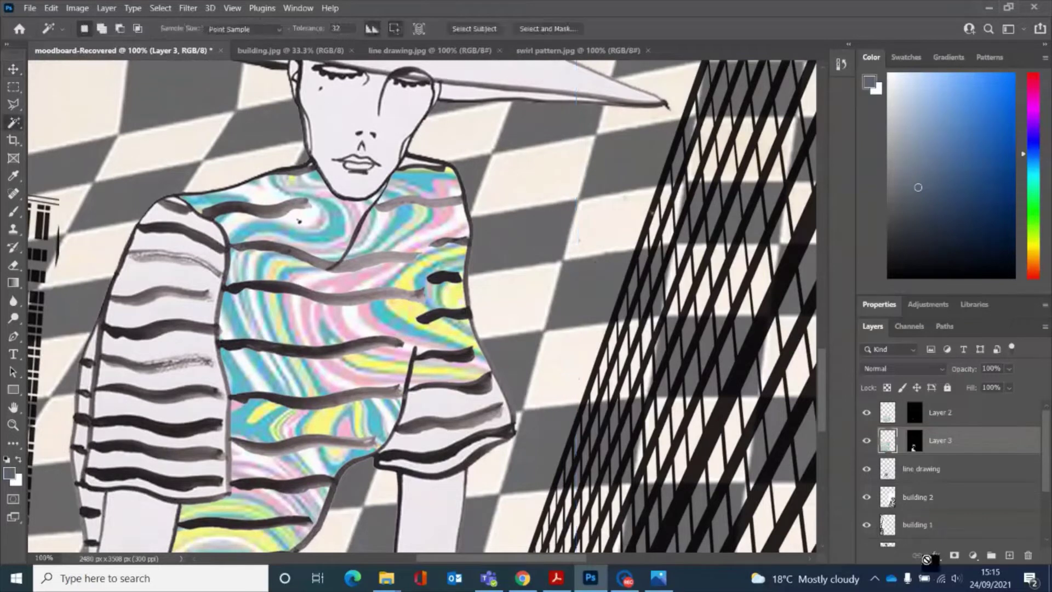
left_click(930, 472)
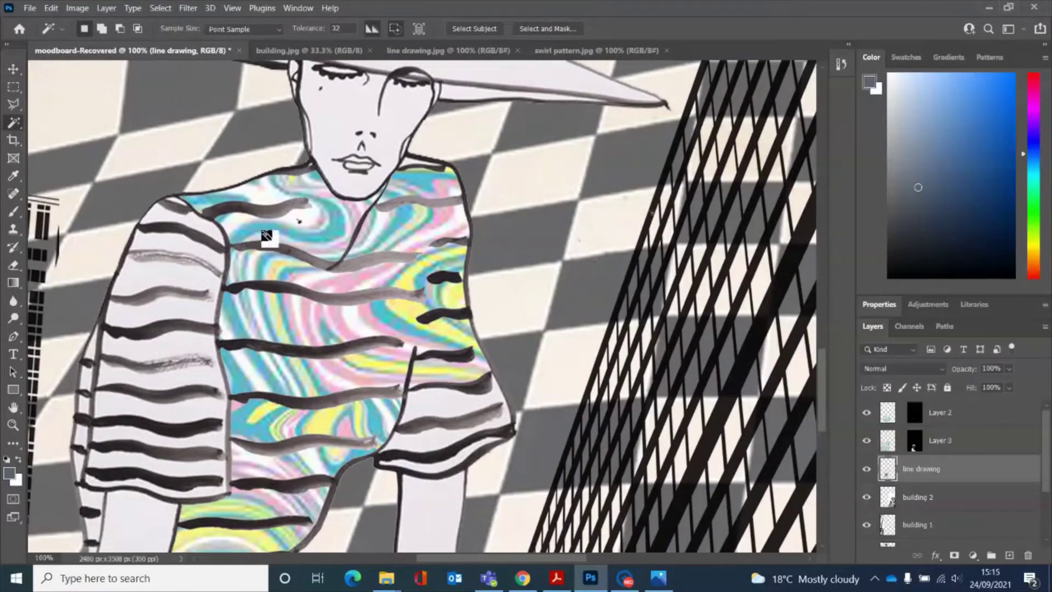
Step: Select the blank bands between the stripes of the figure's left-hand sleeve with the Magic Wand, adding each to the selection
key("ctrl+plus")
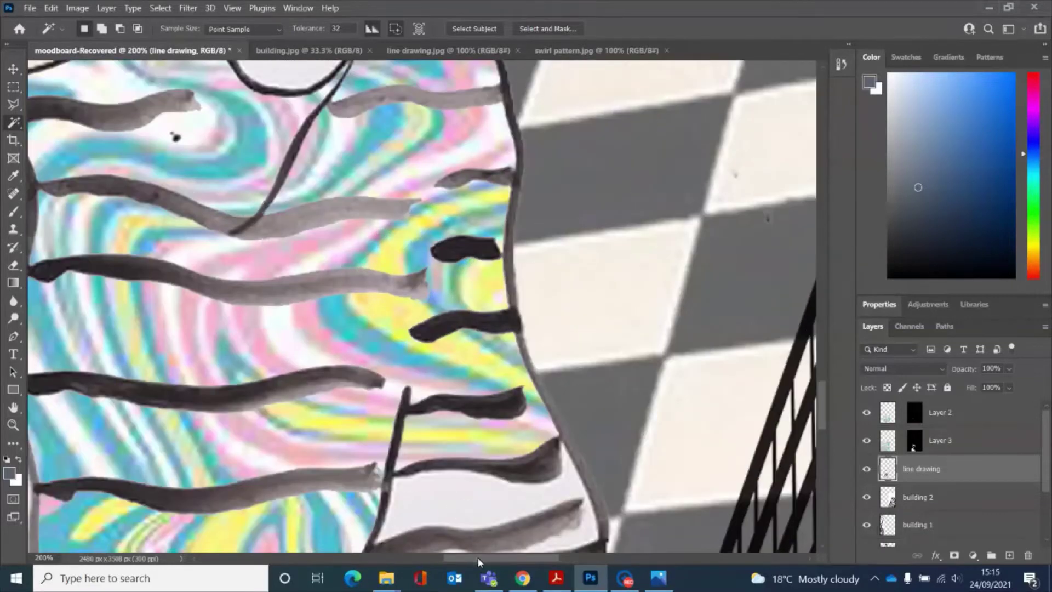
left_click_drag(478, 557, 425, 557)
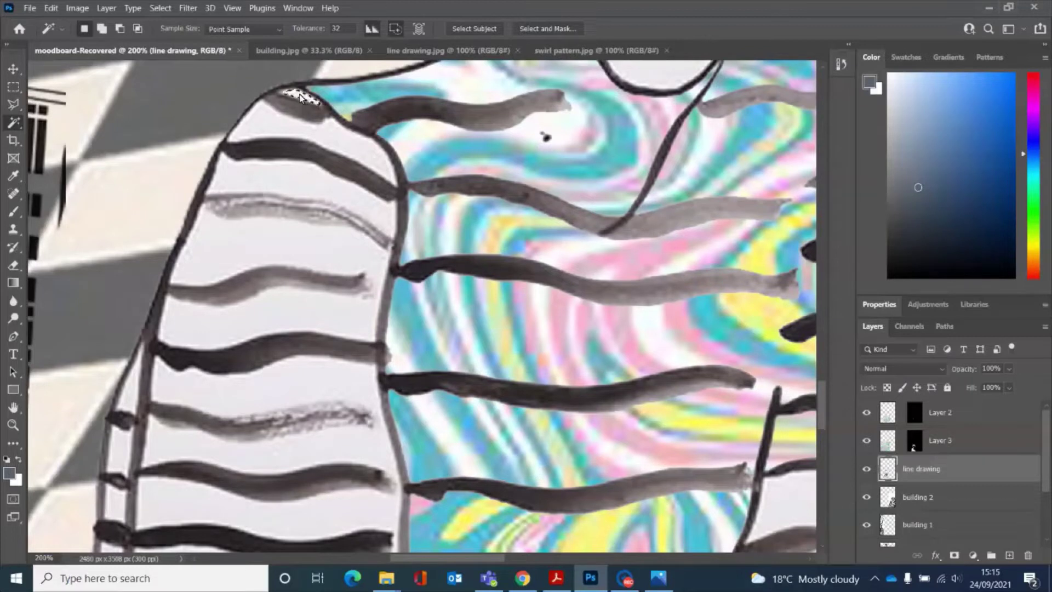
key("shift")
left_click(347, 148, "shift")
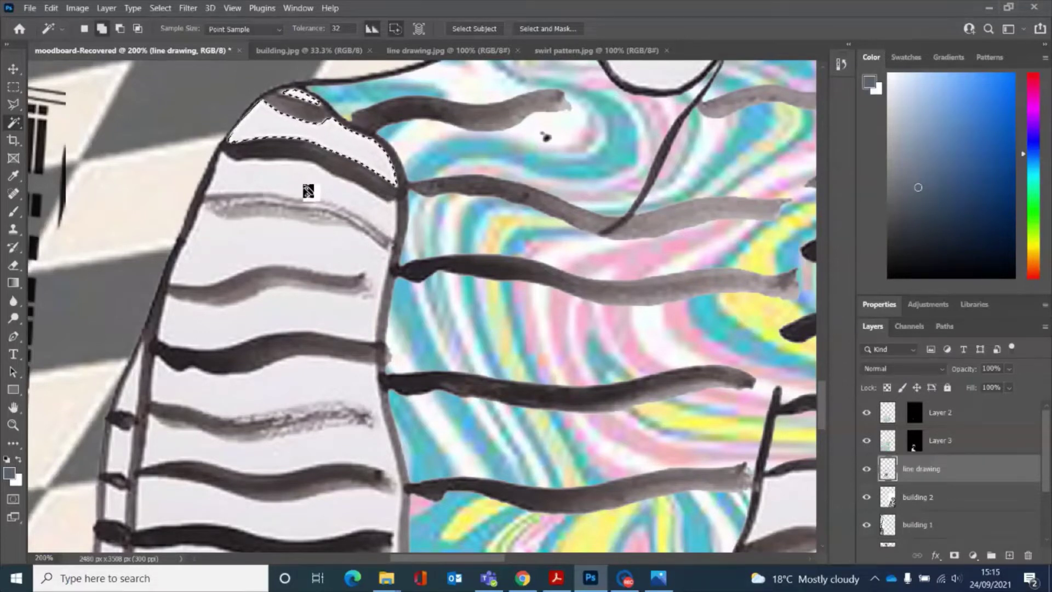
left_click(308, 191, "shift")
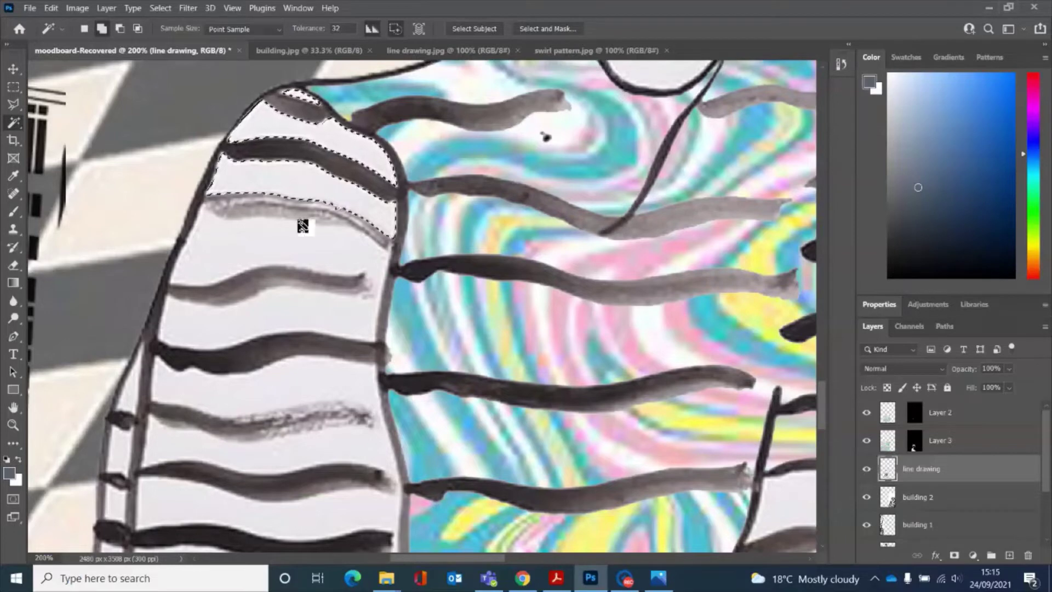
left_click(303, 248, "shift")
left_click(310, 382)
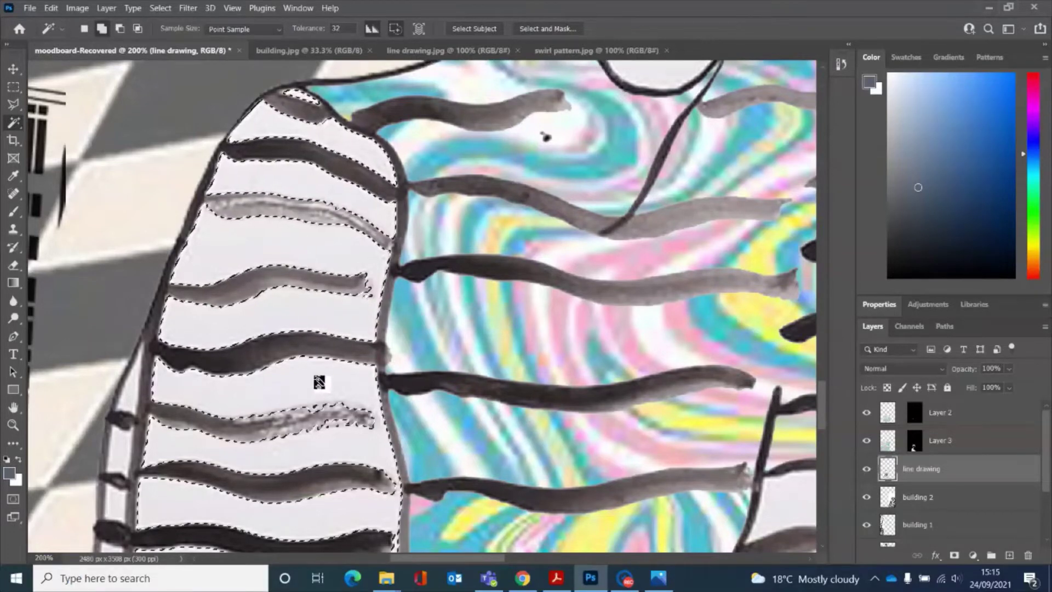
left_click(343, 460)
Step: Add the narrow blank segments along the outer edge of the left-hand sleeve and just below it to the selection
scroll(209, 406, "down", 8)
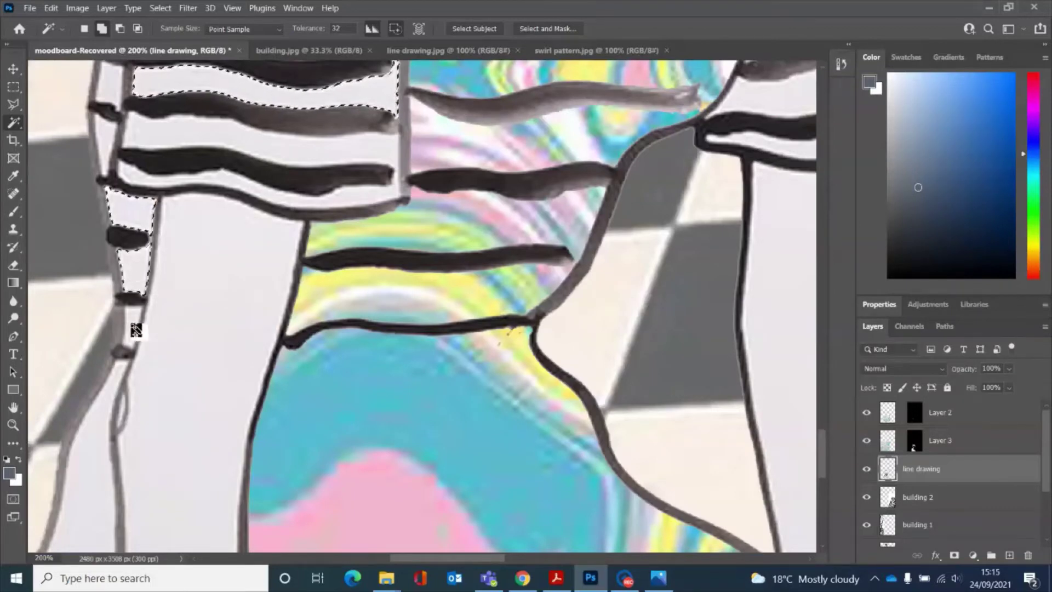
scroll(557, 307, "up", 12)
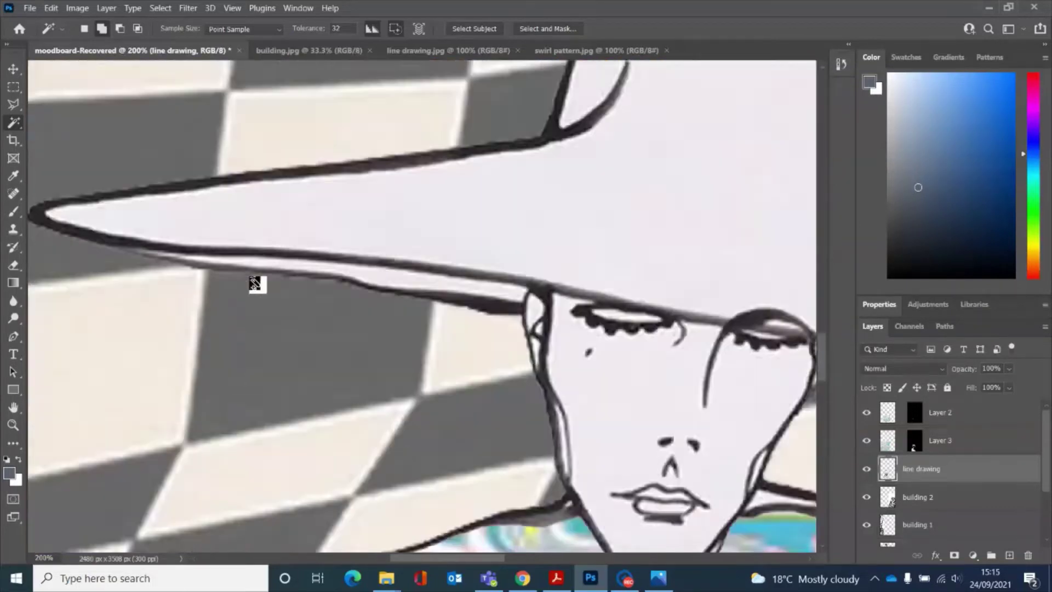
scroll(255, 282, "down", 5)
scroll(255, 283, "up", 10)
scroll(255, 283, "down", 6)
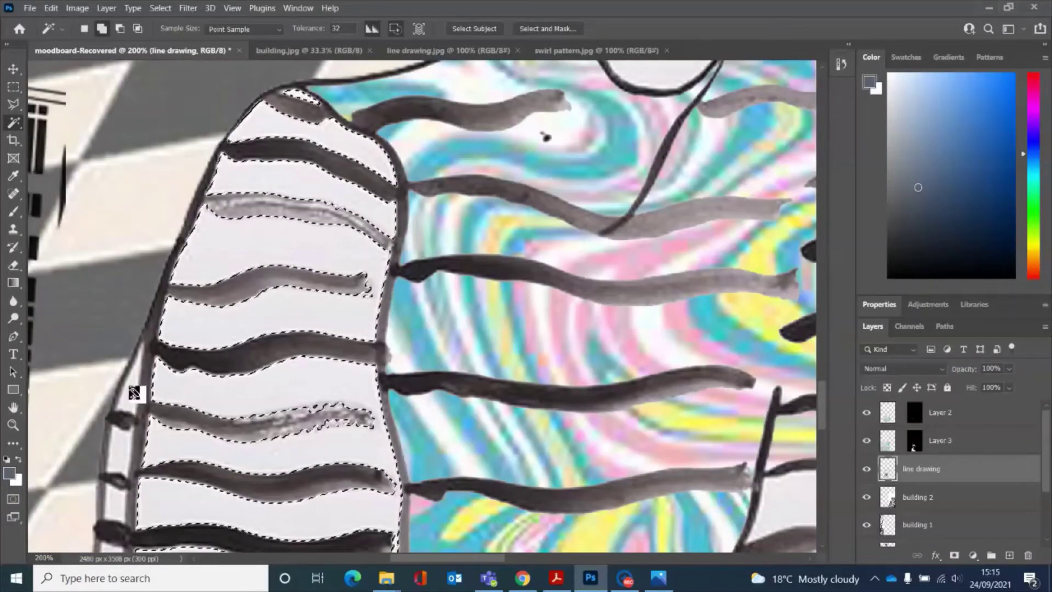
left_click(113, 462)
left_click(112, 503)
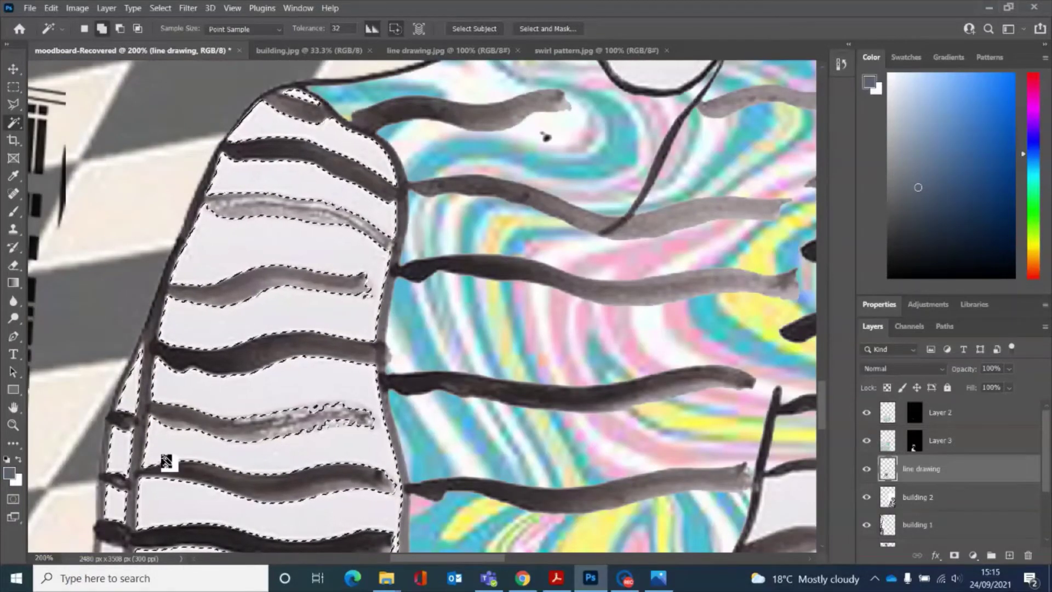
scroll(341, 366, "down", 5)
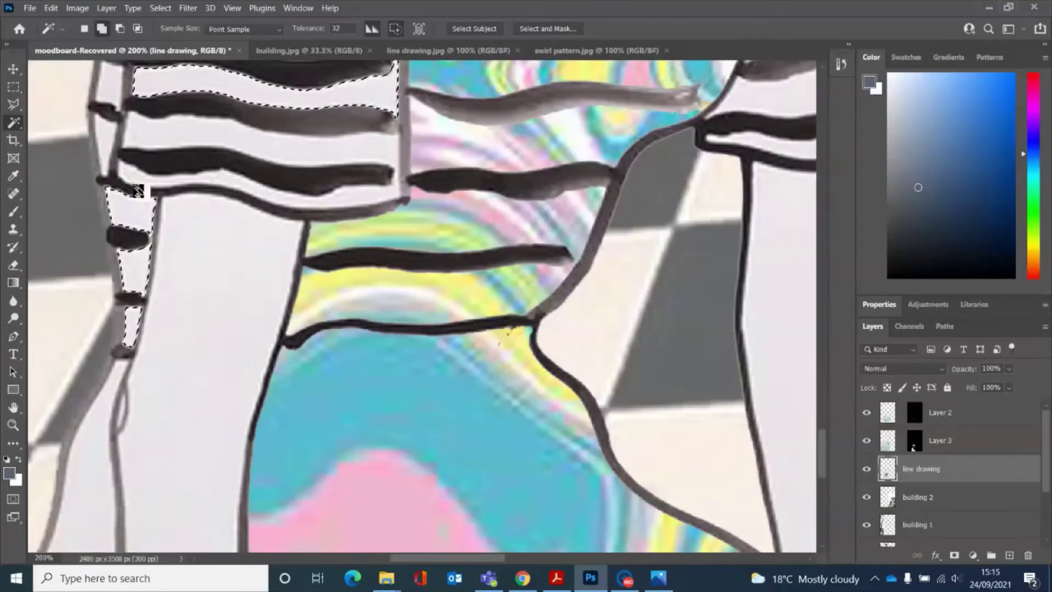
left_click(104, 85)
left_click(110, 138)
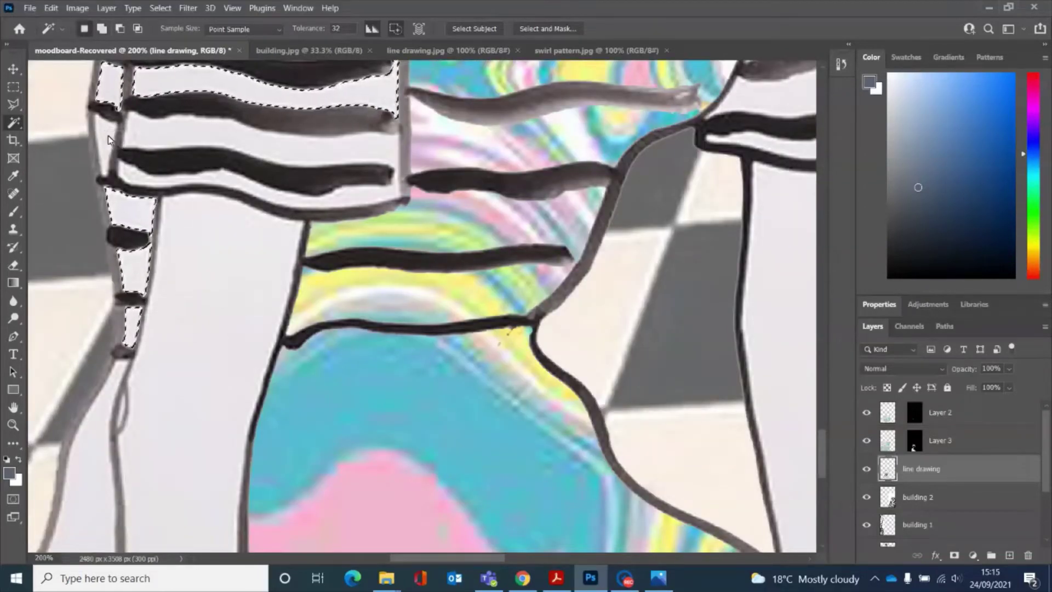
Step: Add the blank bands of the figure's right-hand sleeve, down to its hem, to the selection
left_click(799, 105)
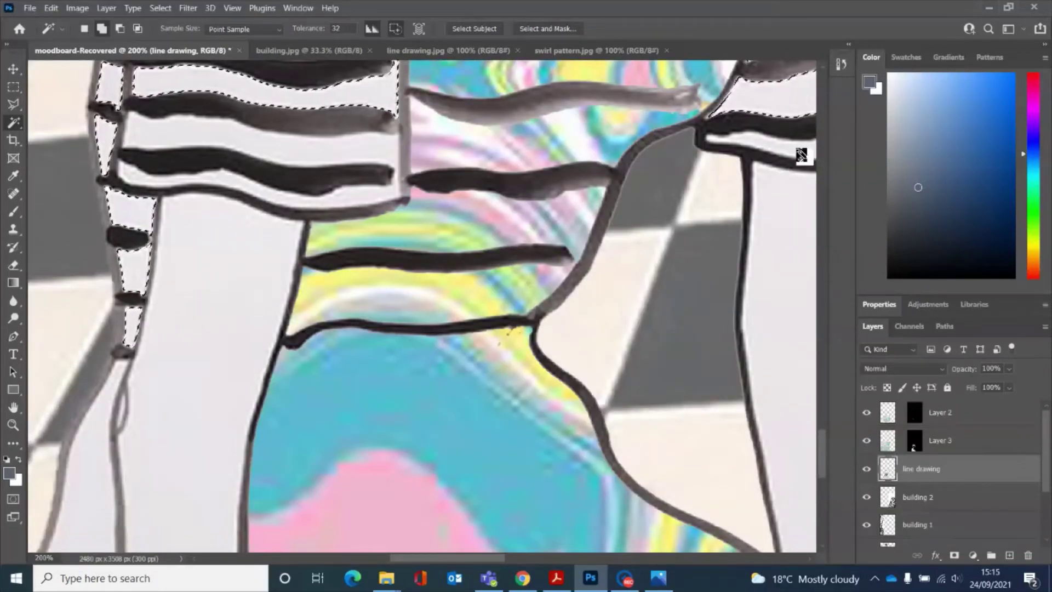
left_click(801, 154)
left_click_drag(494, 555, 547, 563)
scroll(585, 359, "down", 5)
scroll(585, 360, "up", 10)
scroll(585, 360, "down", 10)
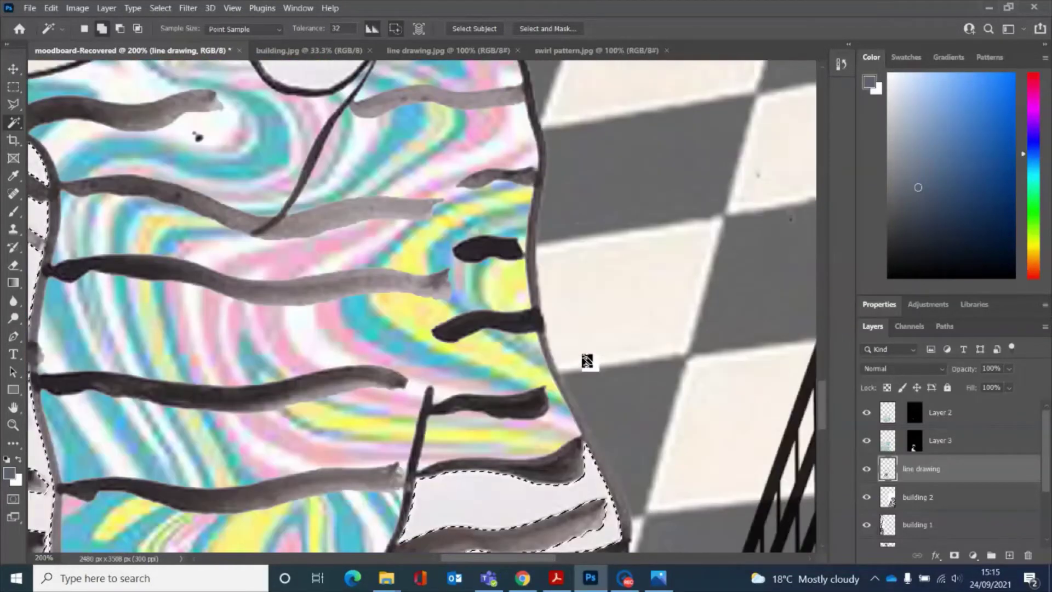
scroll(585, 359, "up", 5)
scroll(587, 360, "up", 5)
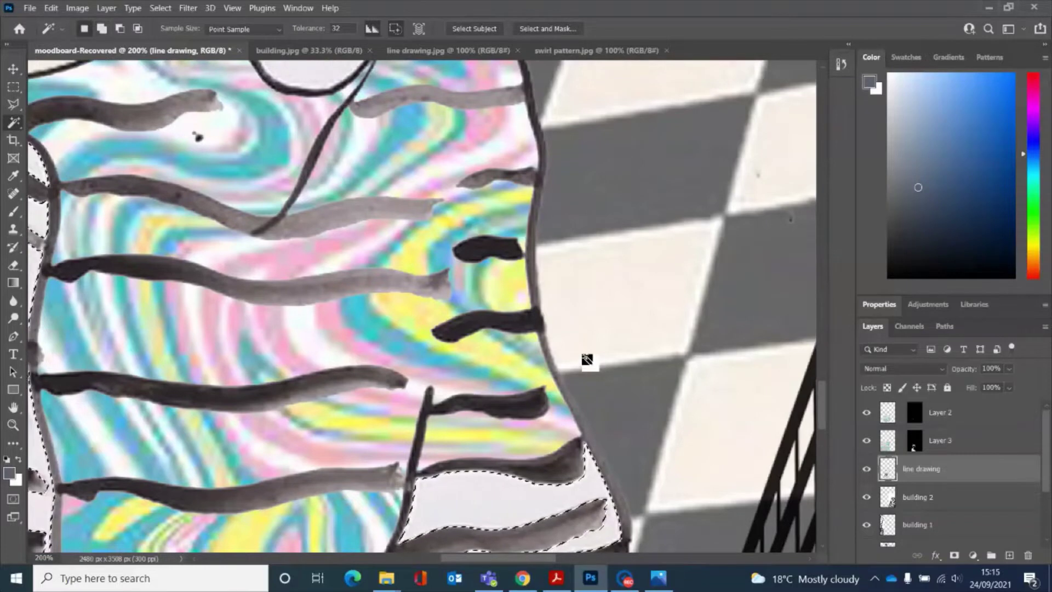
Step: Paste the swirl pattern into the selected sleeve areas with Paste Into
left_click(51, 8)
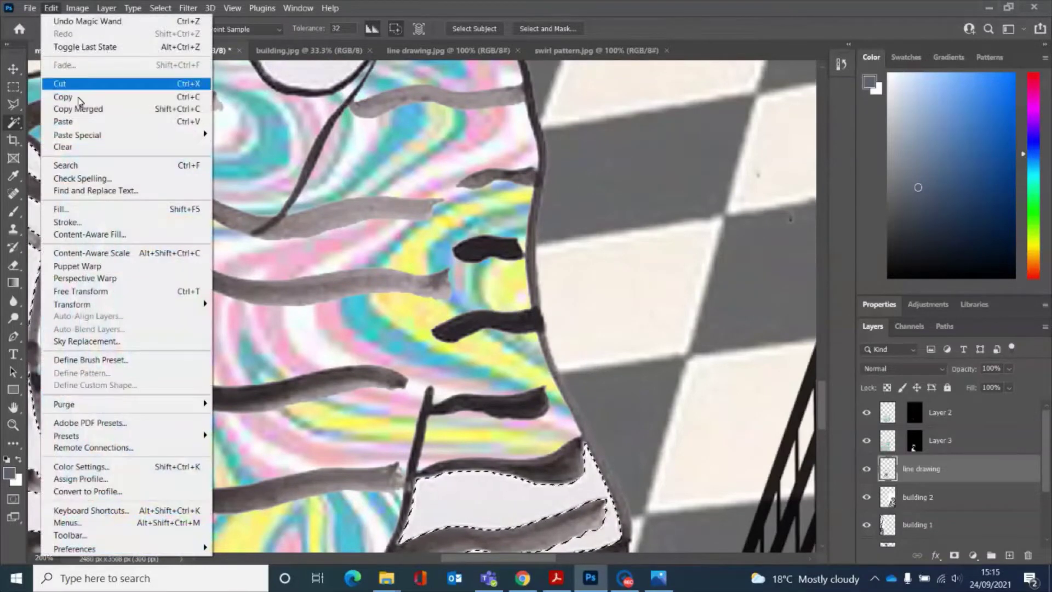
mouse_move(80, 137)
left_click(274, 158)
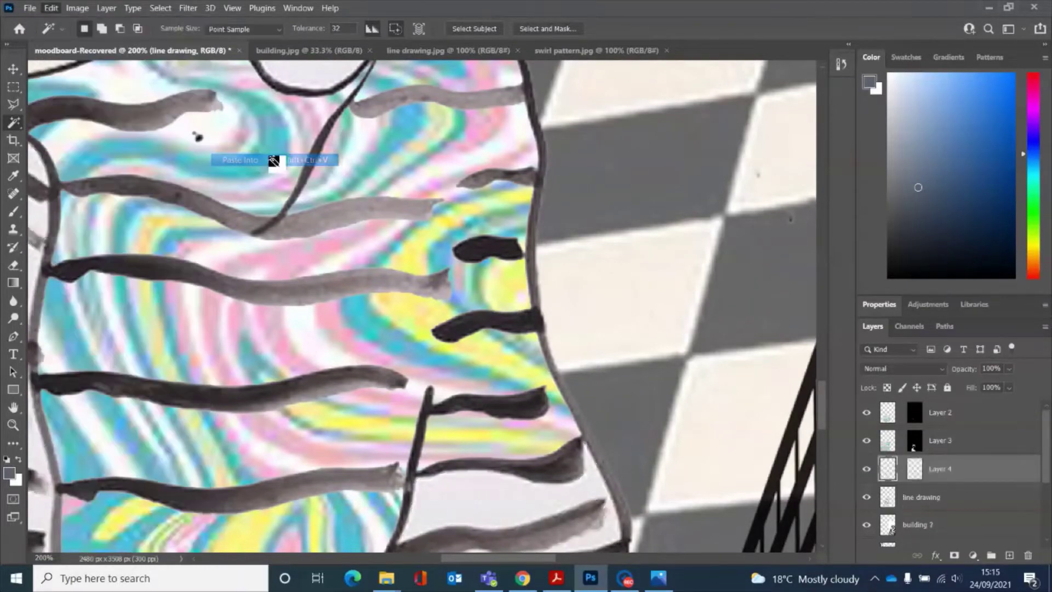
Step: Scale the newly pasted swirl pattern to about 363% so that it covers both sleeves
key("ctrl+minus")
key("ctrl+minus")
key("ctrl+minus")
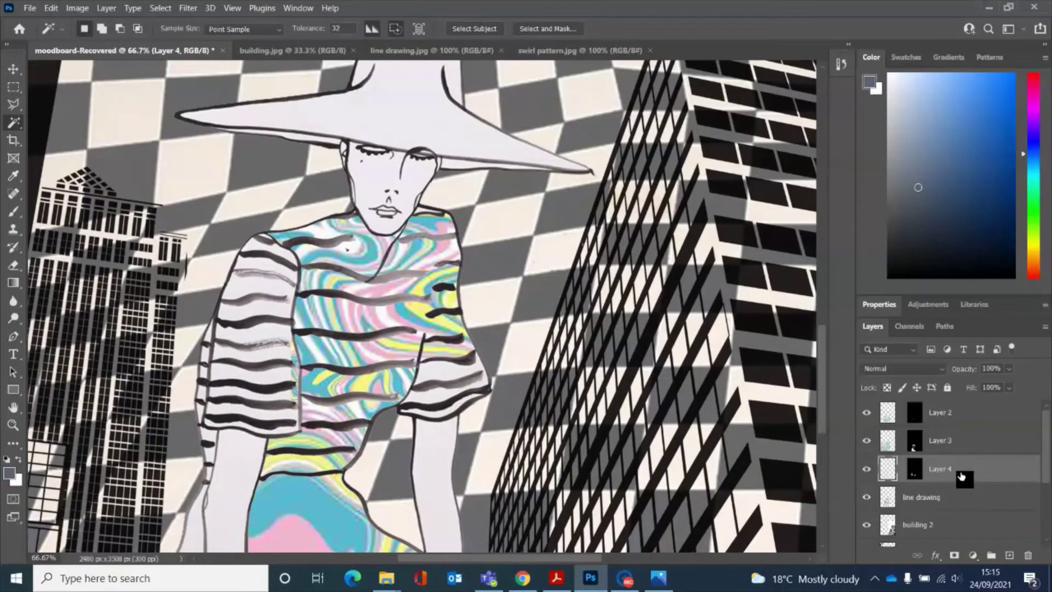
left_click(12, 70)
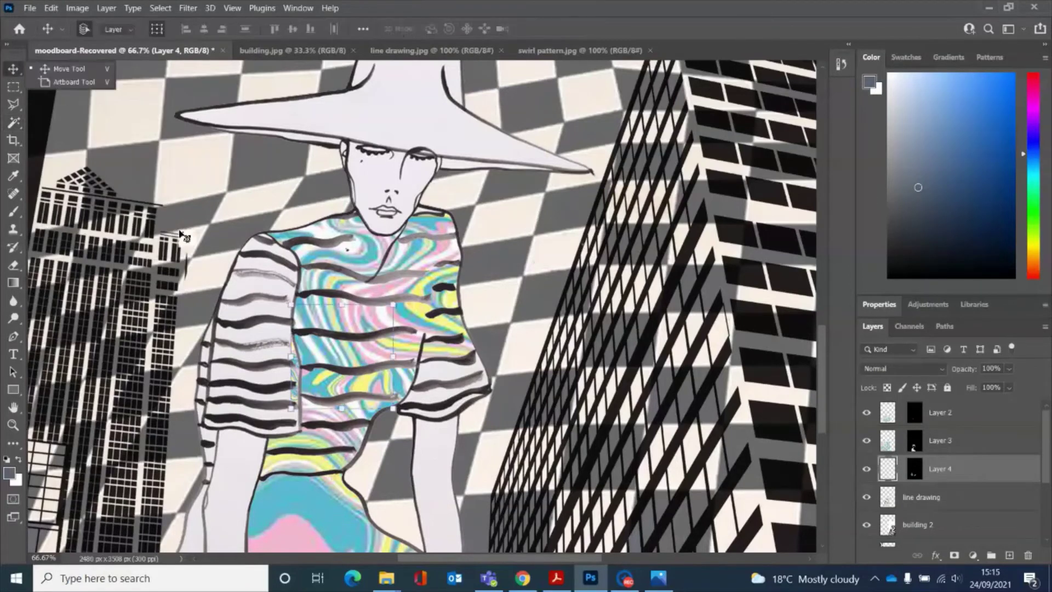
left_click_drag(289, 303, 164, 175)
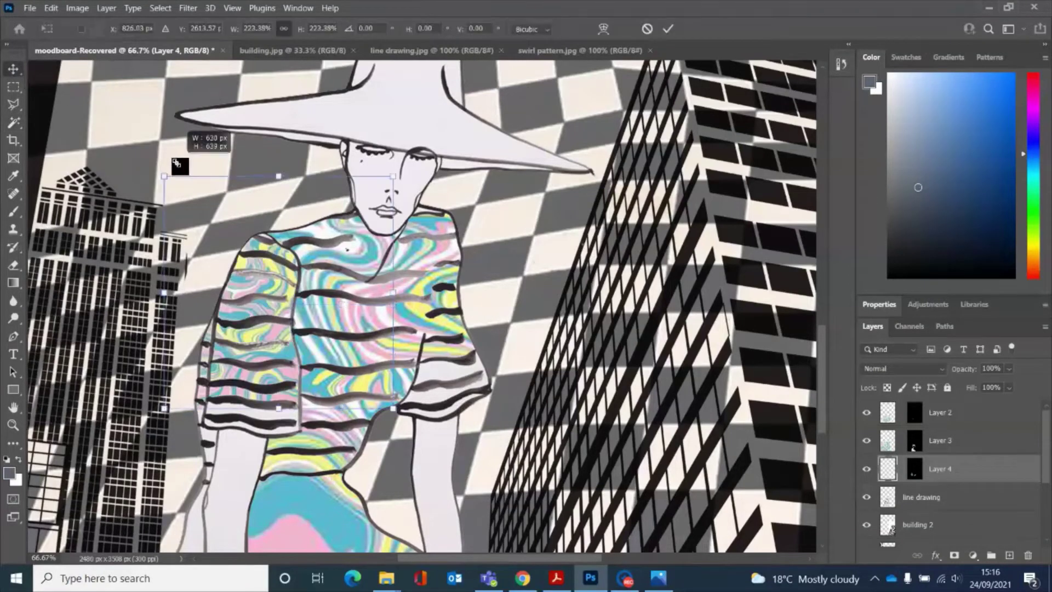
left_click_drag(393, 409, 581, 490)
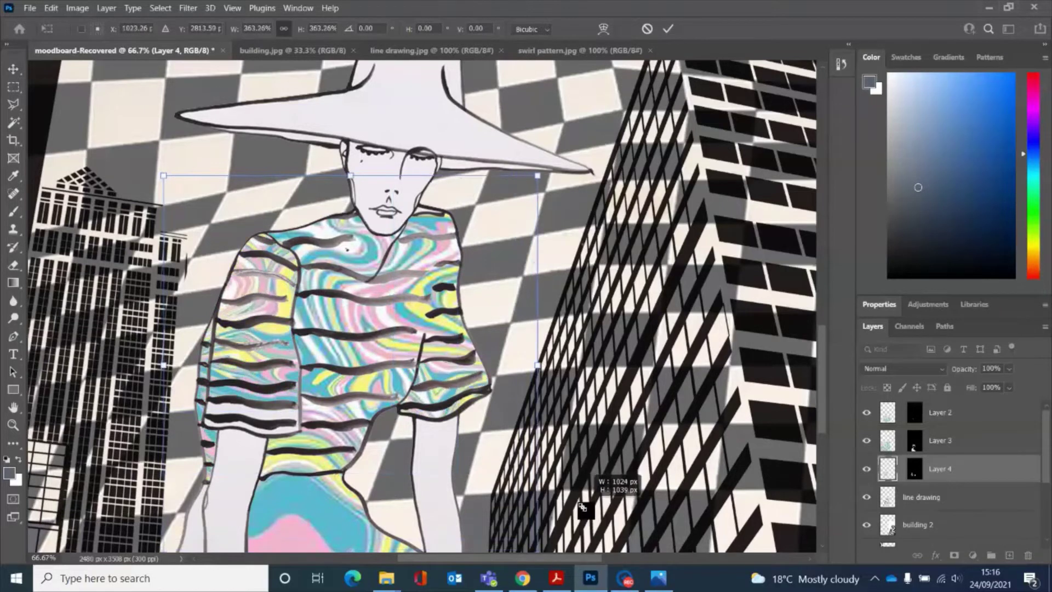
left_click(671, 28)
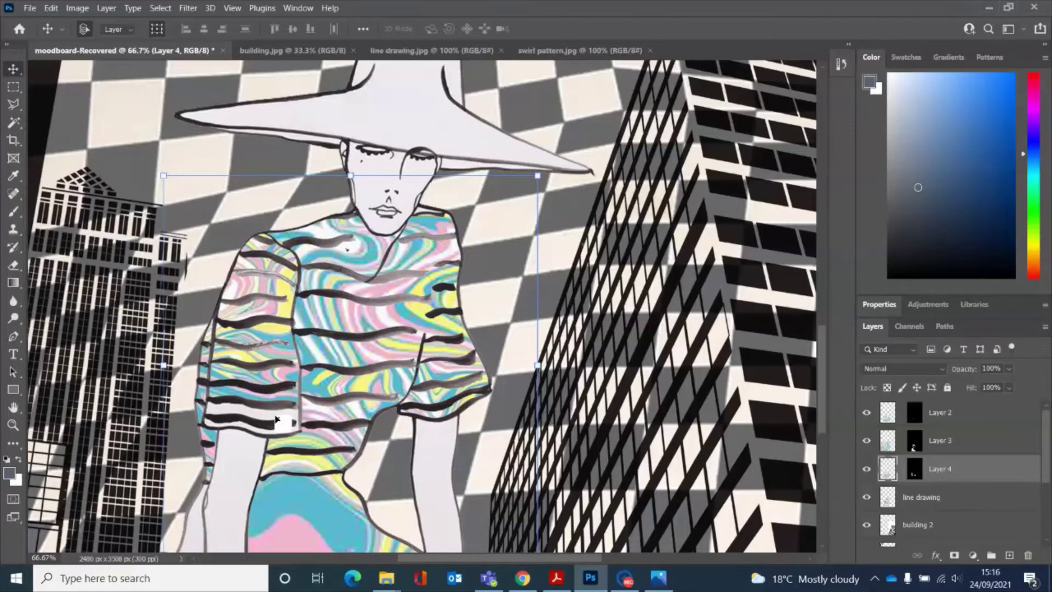
left_click(12, 124)
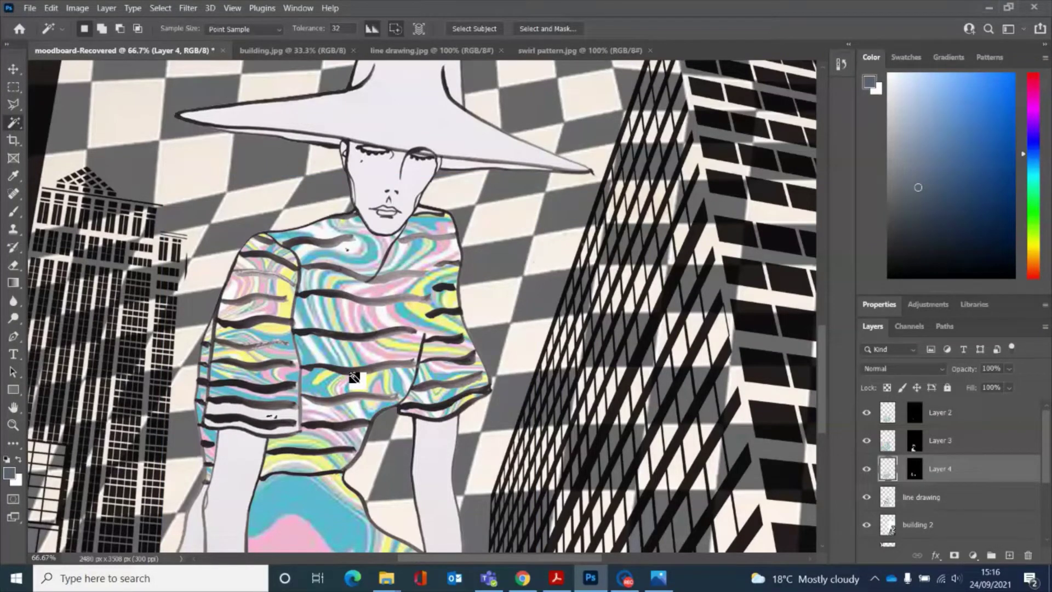
left_click(156, 7)
left_click(183, 34)
key("ctrl+plus")
key("ctrl+plus")
scroll(211, 357, "down", 3)
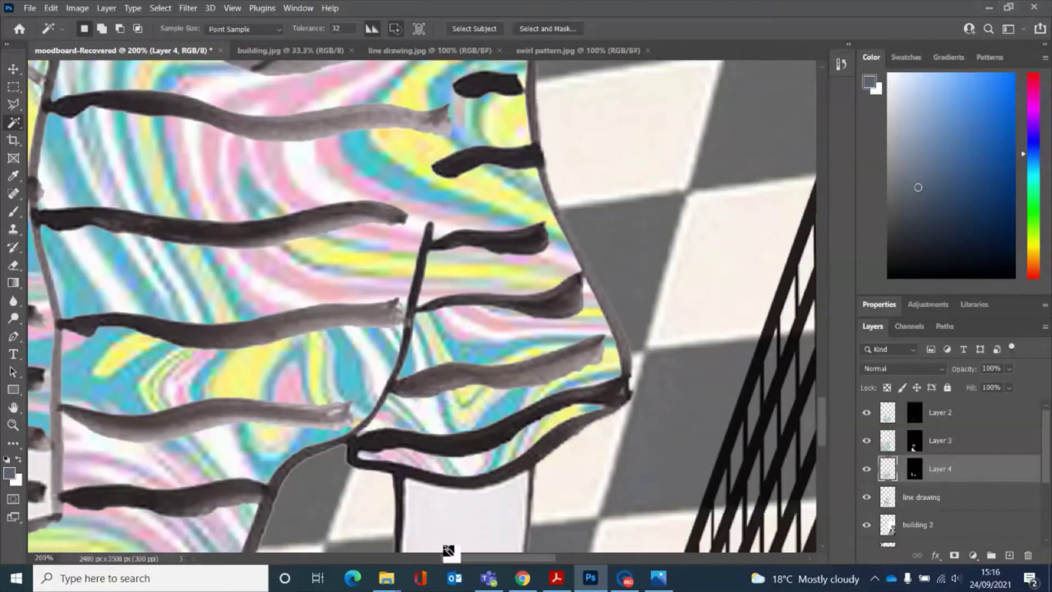
left_click_drag(463, 558, 405, 475)
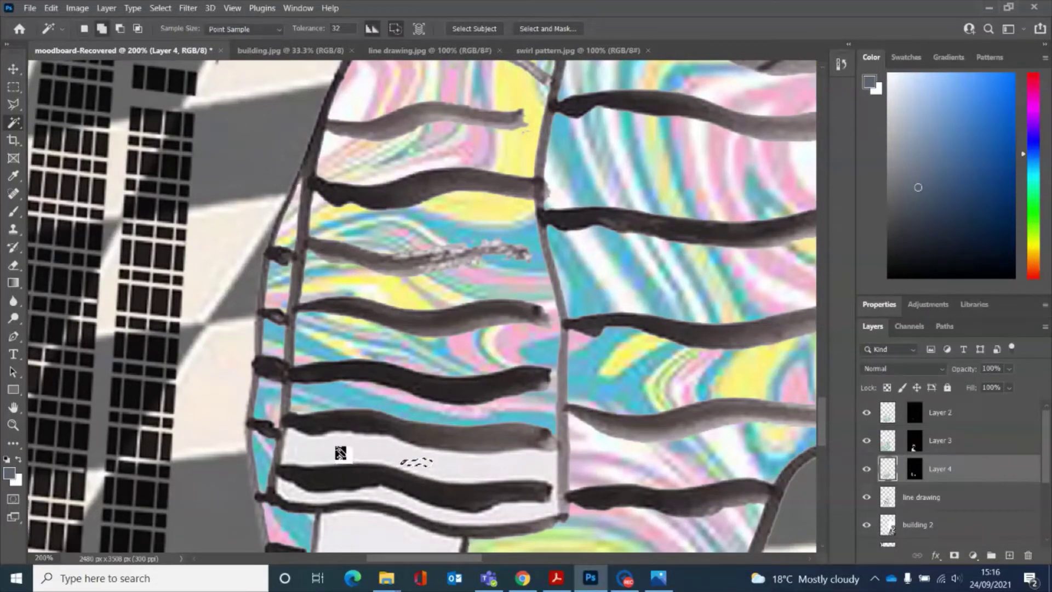
left_click(343, 446, "shift")
left_click(468, 473, "shift")
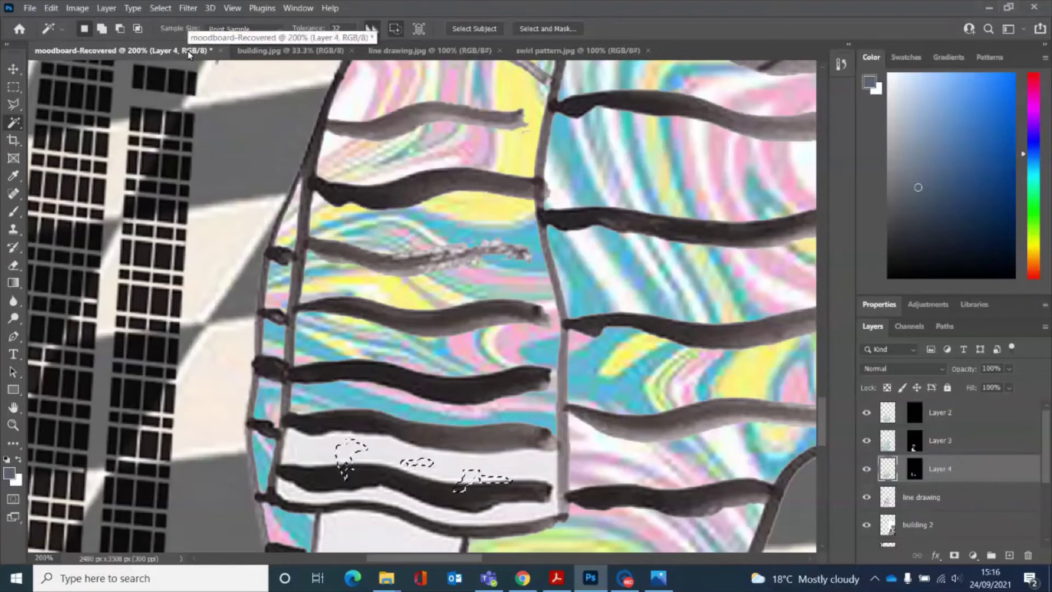
key("ctrl+d")
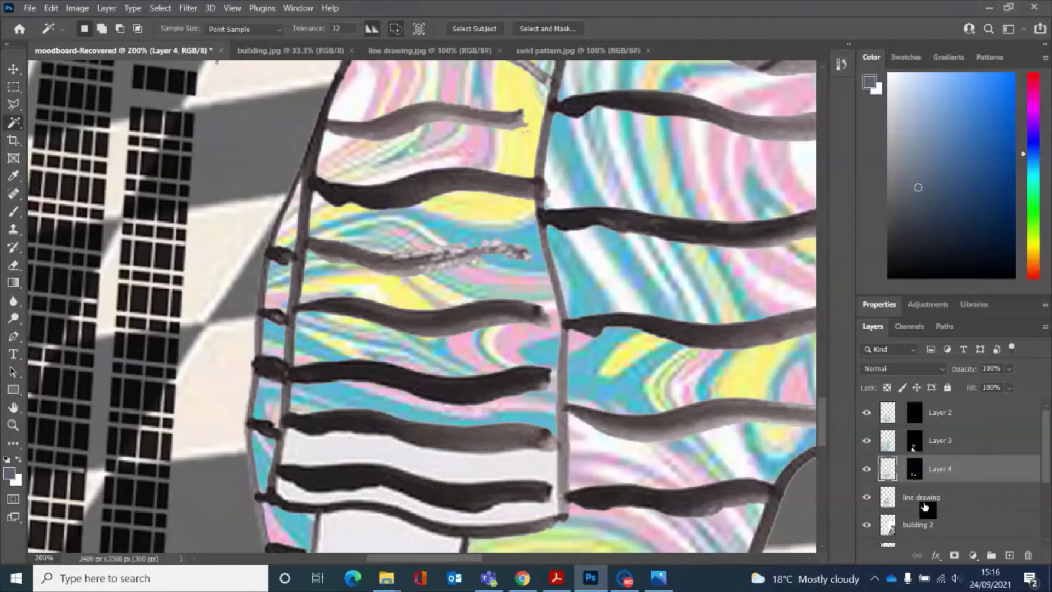
Step: Select the remaining blank bands near the left-hand sleeve's hem on the line drawing layer and paste the swirl pattern into them
left_click(931, 500)
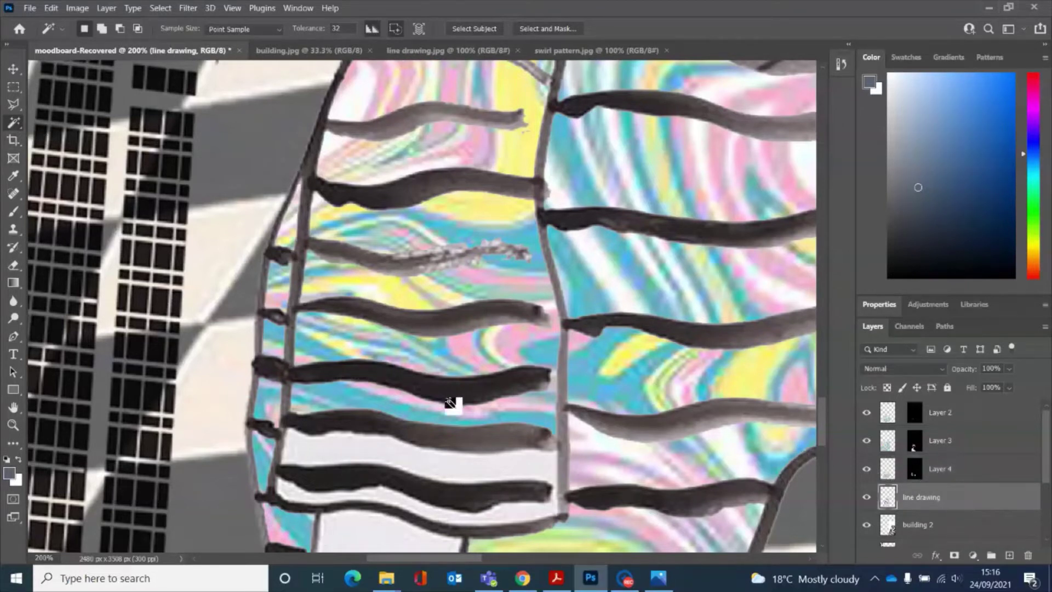
left_click(474, 469)
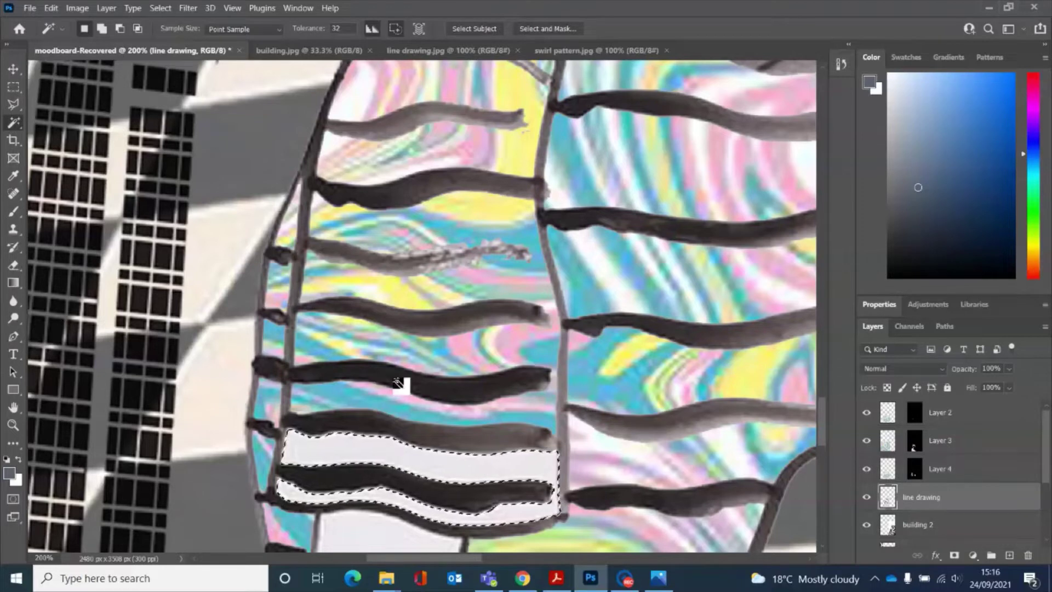
left_click(52, 9)
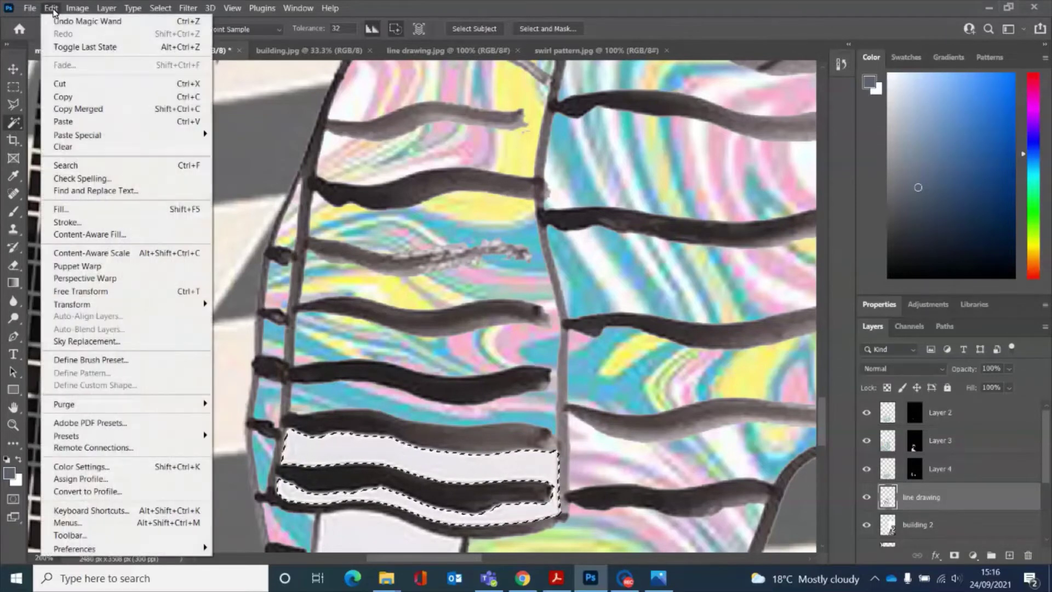
mouse_move(107, 138)
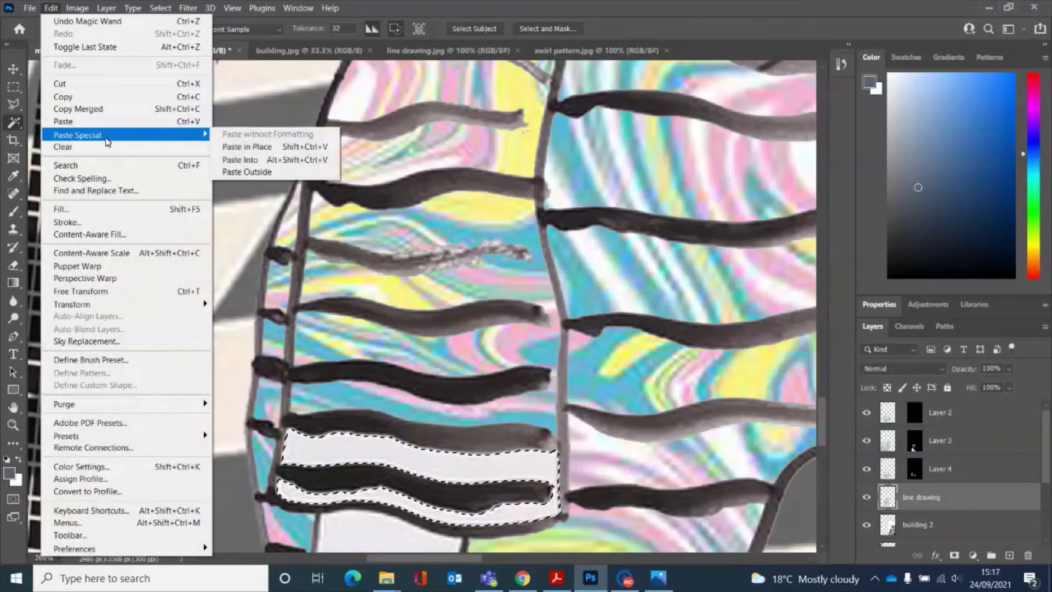
left_click(268, 159)
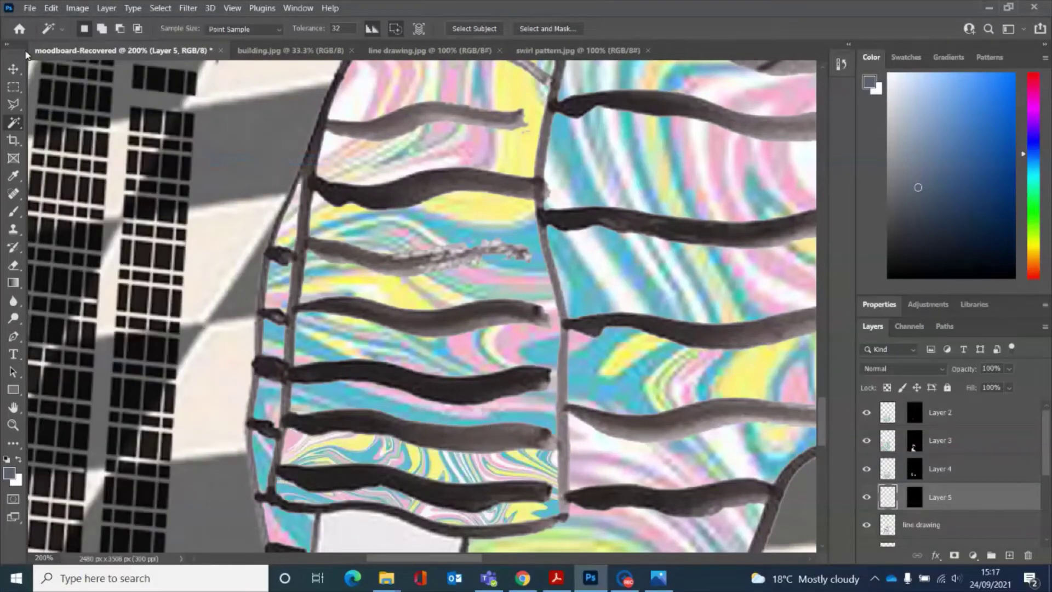
Step: Scale the swirl pattern pasted into the left-hand sleeve's hem bands to about 267%
left_click(14, 70)
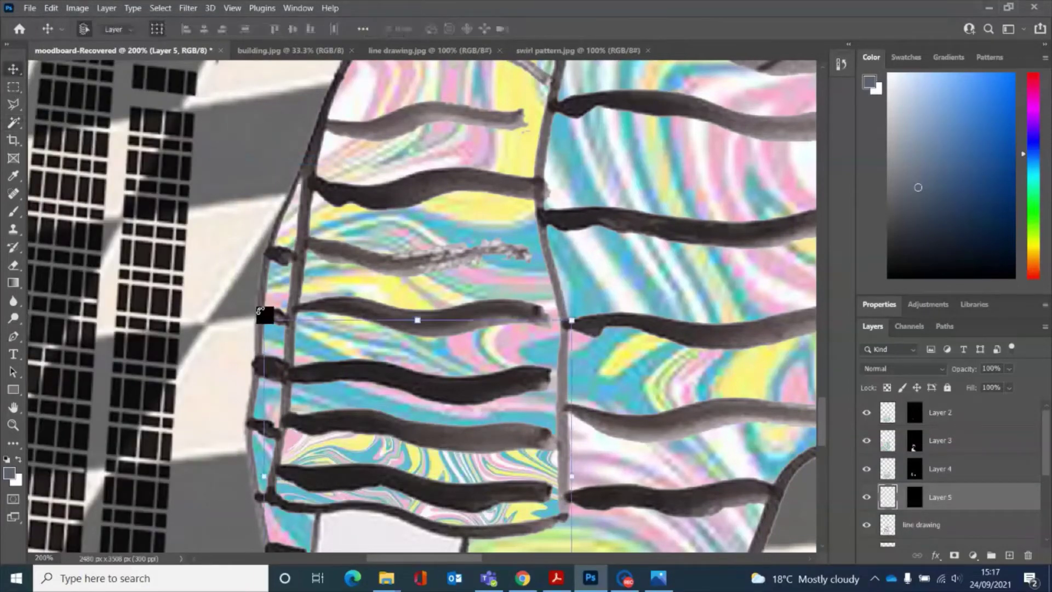
left_click_drag(142, 193, 97, 151)
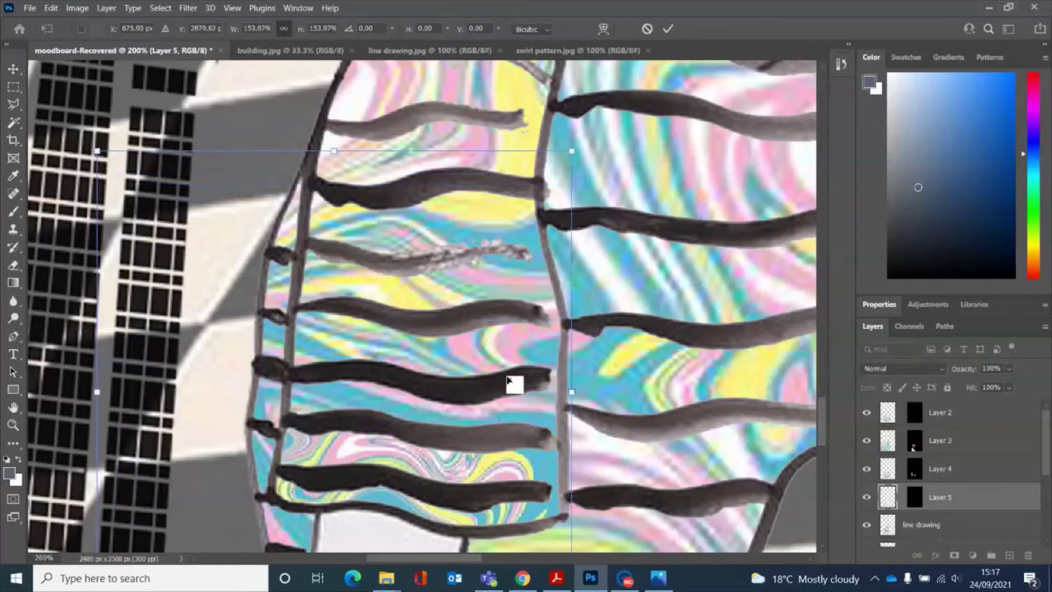
key("ctrl+minus")
key("ctrl+minus")
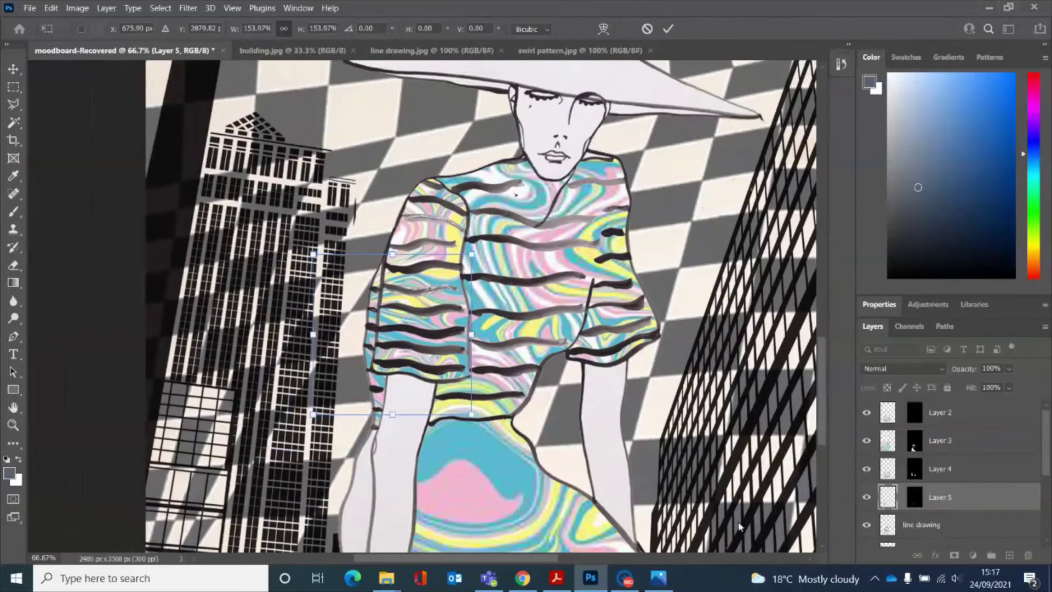
left_click_drag(471, 414, 525, 470)
scroll(791, 366, "down", 1)
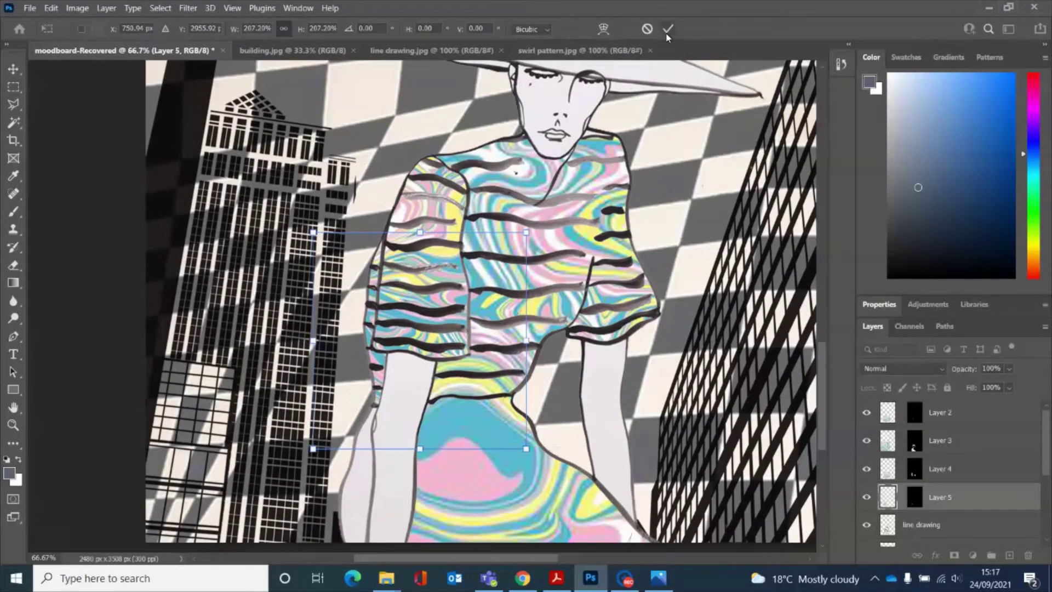
key("Return")
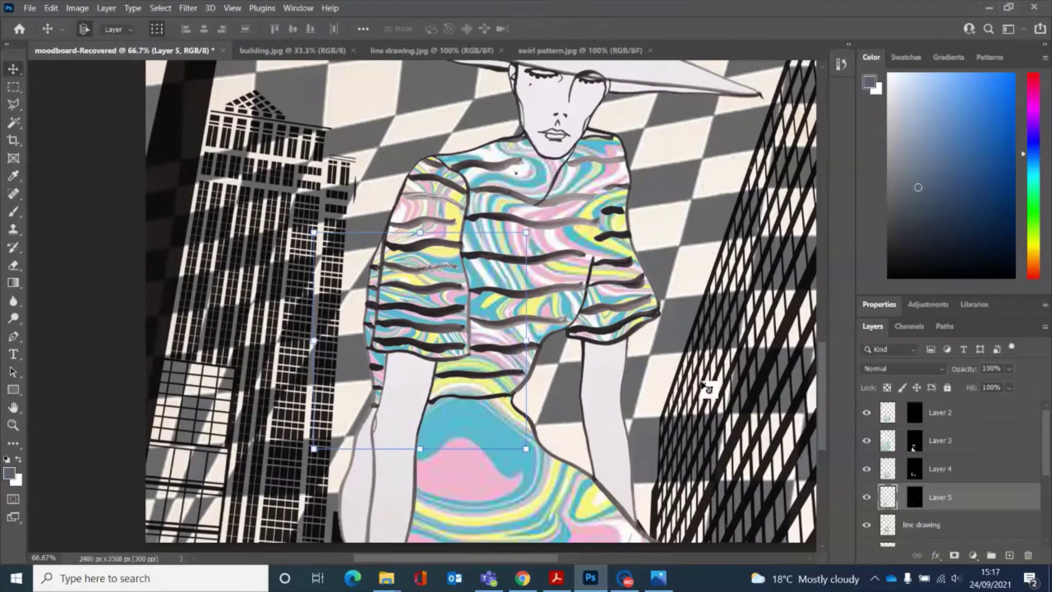
Step: Select the blank skirt area beside the figure's left-hand arm on the line drawing layer and paste the swirl pattern into it
left_click(13, 138)
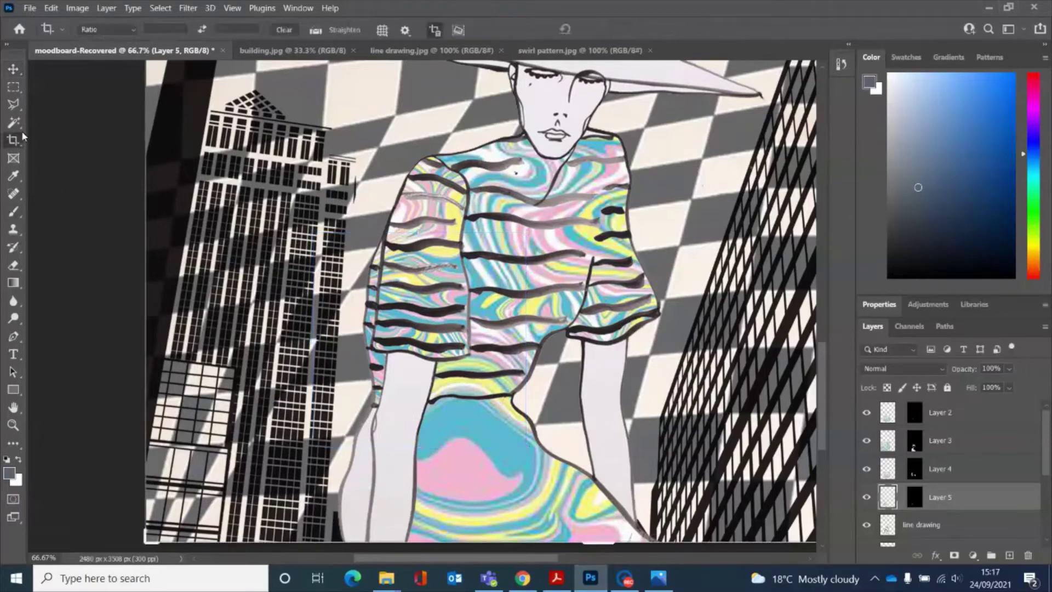
left_click(941, 529)
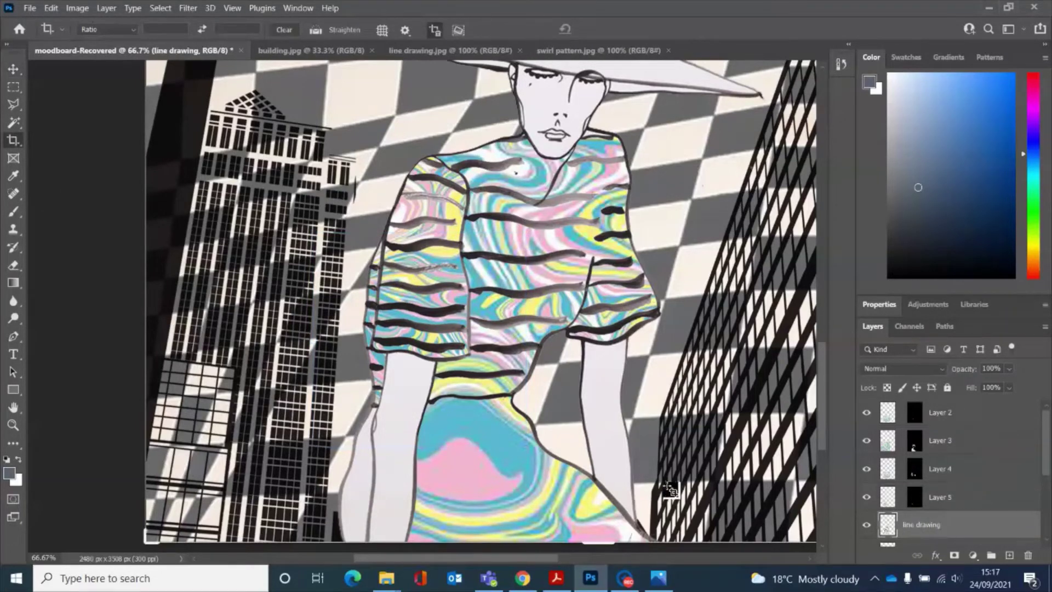
left_click(13, 122)
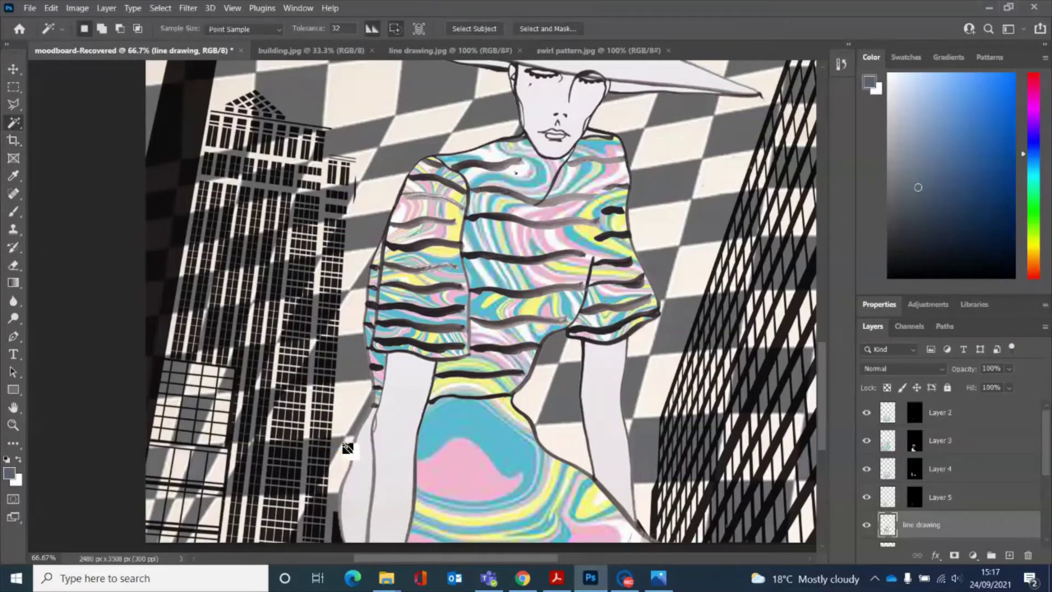
left_click(362, 485)
left_click(48, 8)
mouse_move(110, 136)
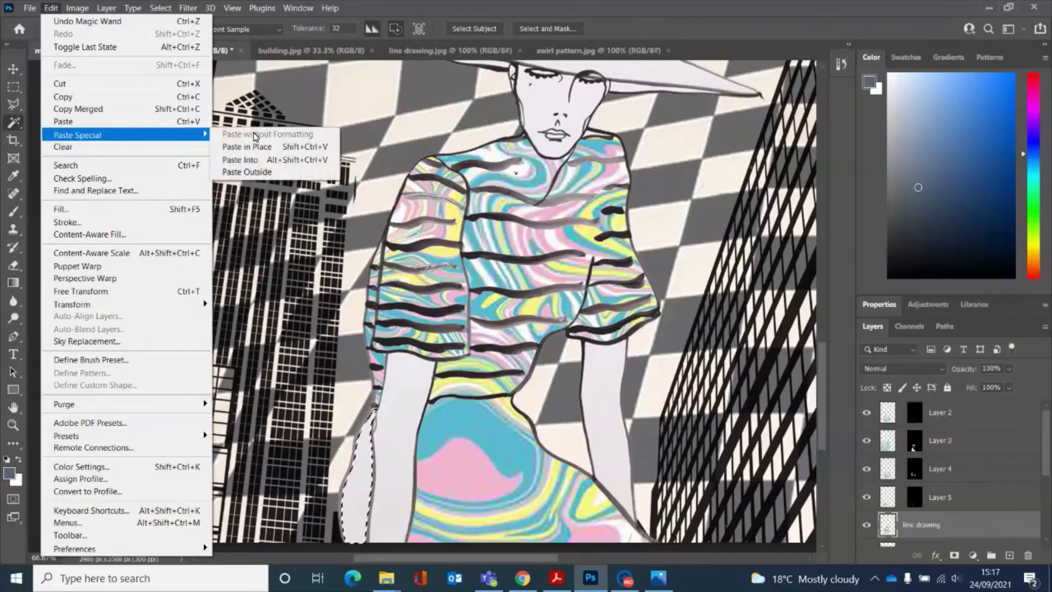
left_click(270, 159)
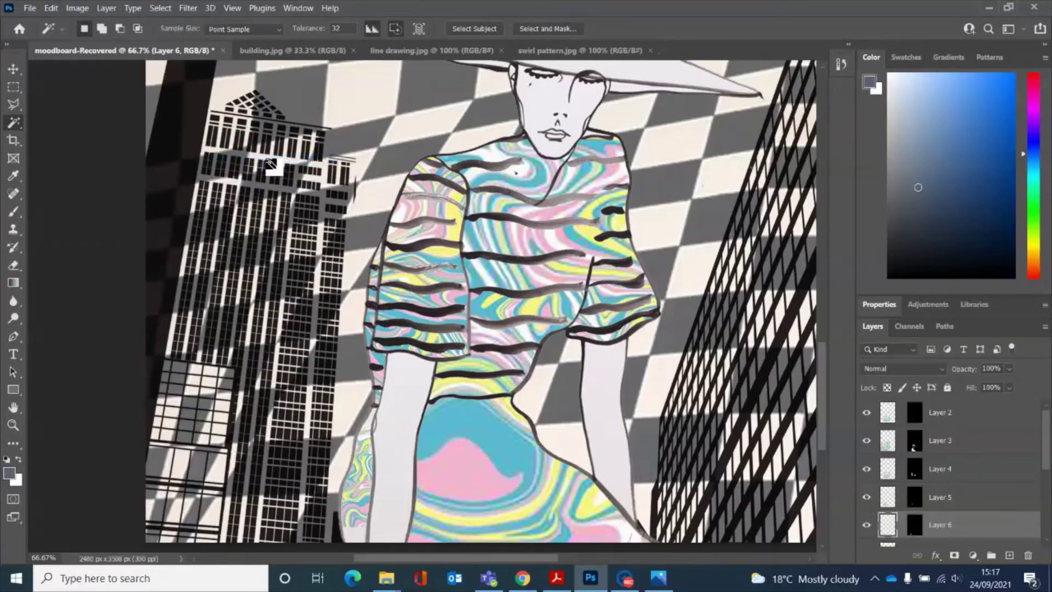
Step: Scale the swirl pattern in that skirt area to about 220%
left_click(13, 69)
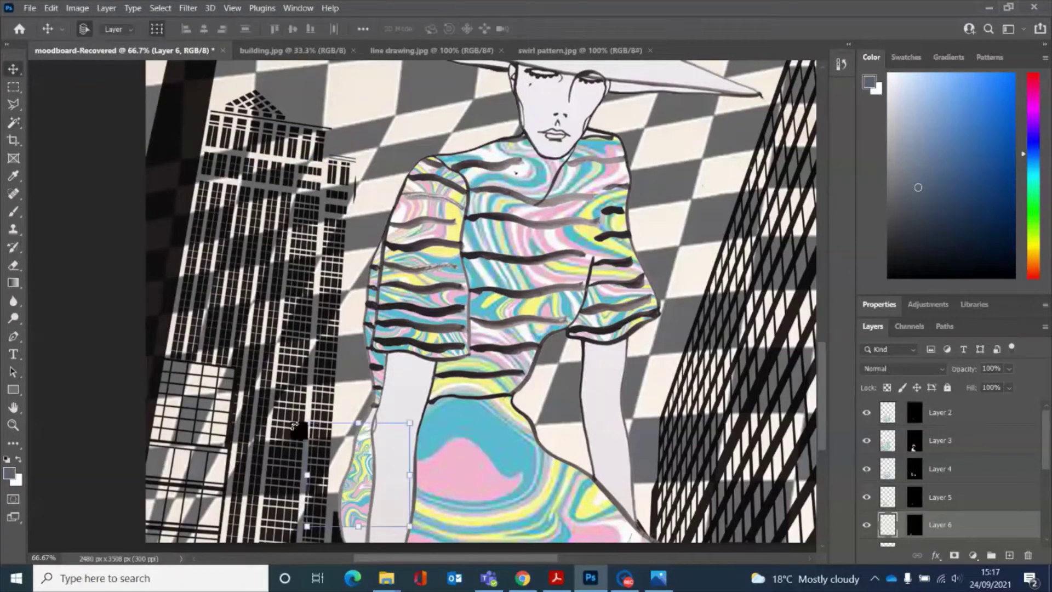
left_click_drag(411, 528, 488, 555)
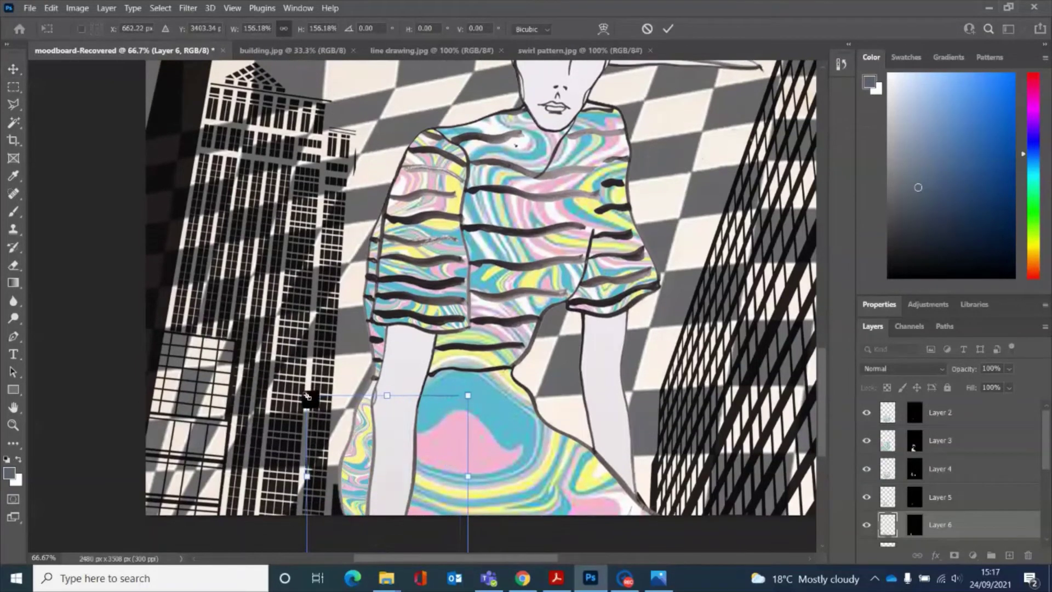
left_click_drag(307, 395, 259, 312)
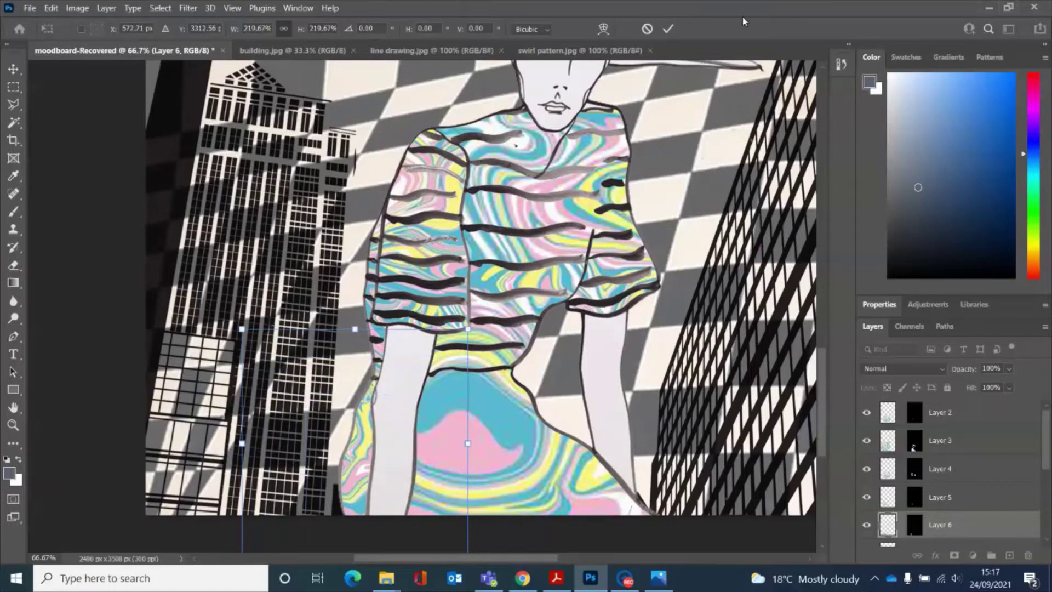
left_click(668, 28)
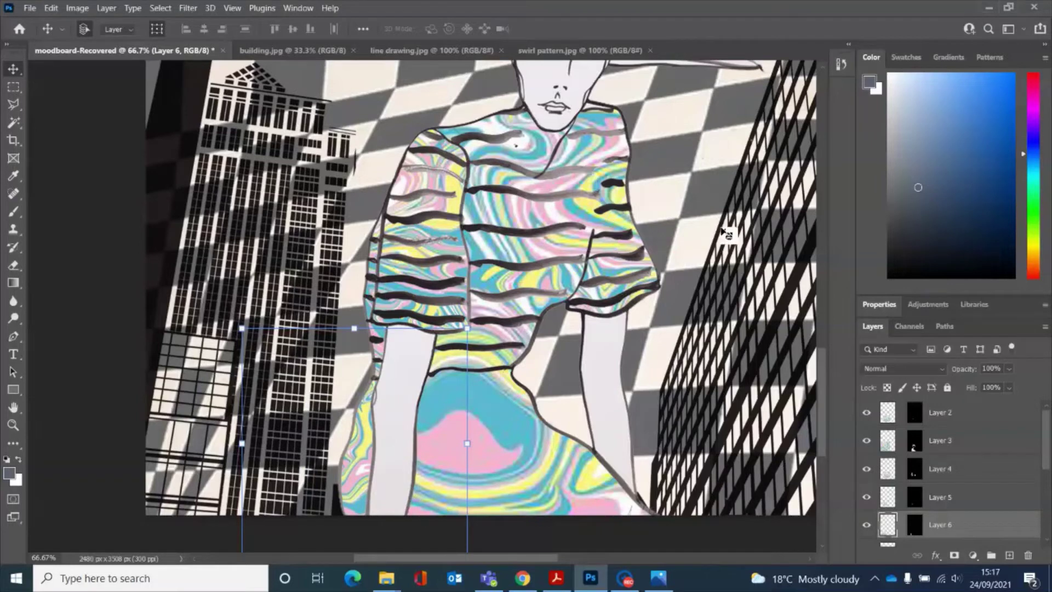
Step: Open the cross hatch pattern image and copy the whole picture
scroll(606, 267, "up", 5)
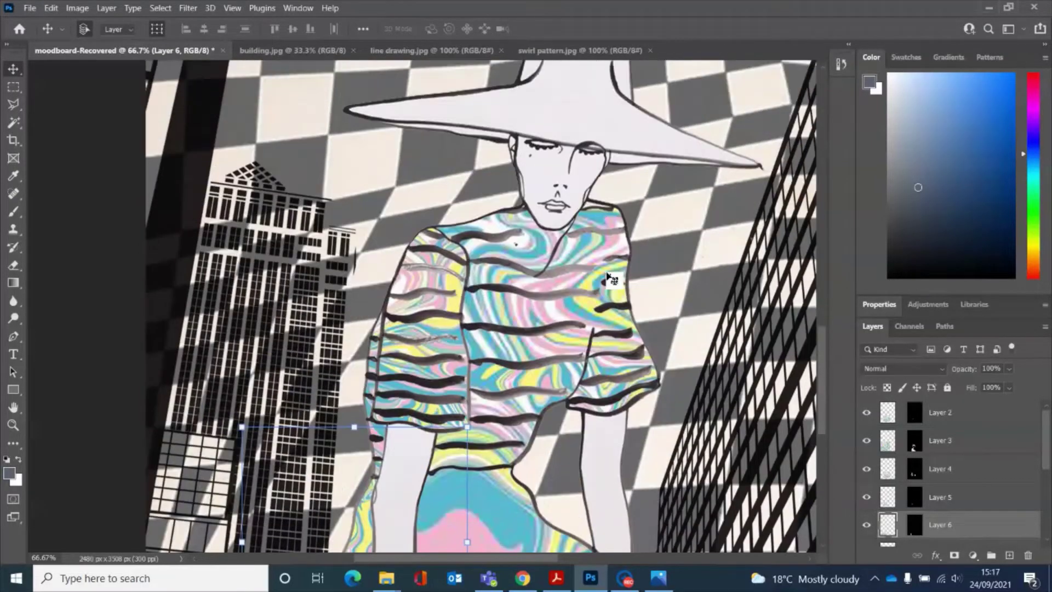
scroll(606, 267, "down", 6)
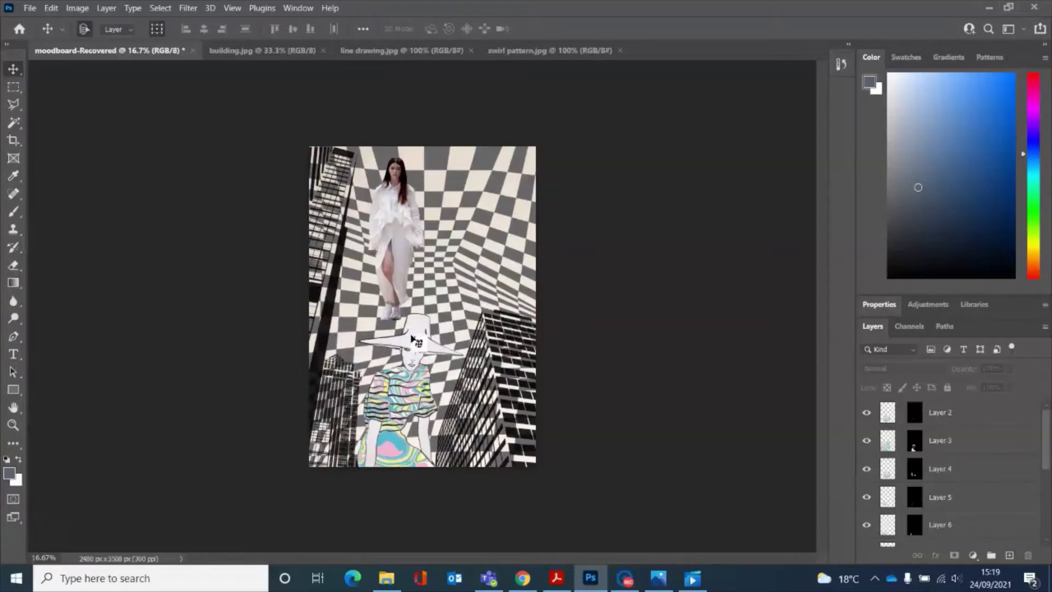
left_click(39, 8)
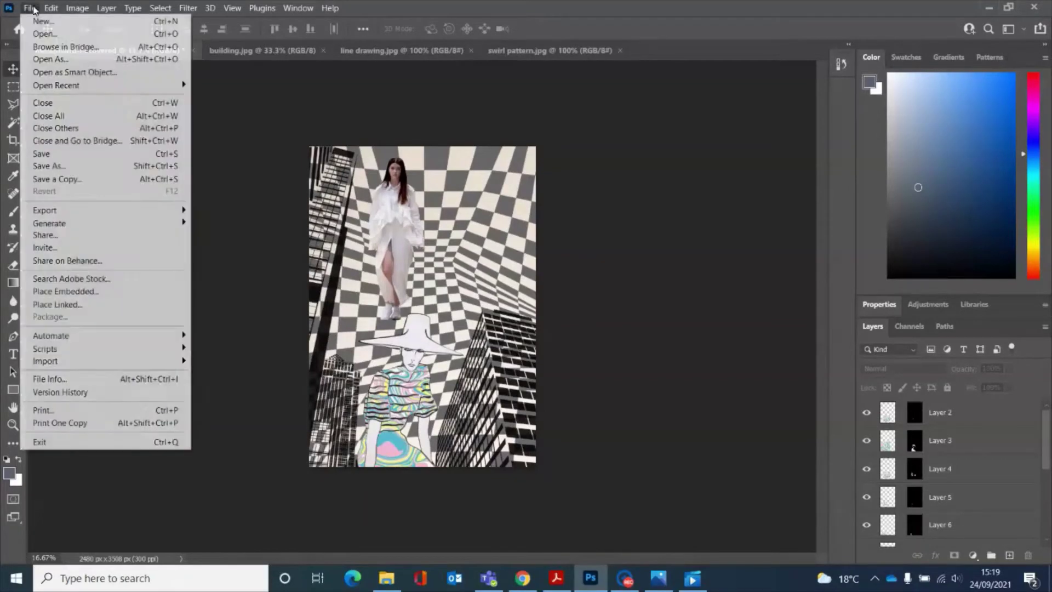
left_click(36, 30)
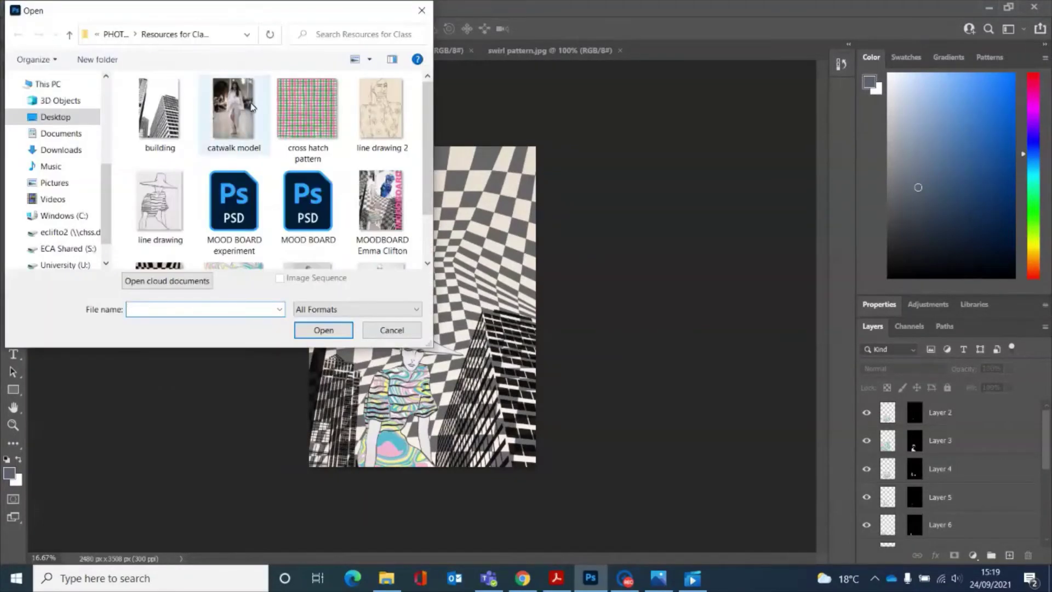
left_click(305, 107)
left_click(334, 330)
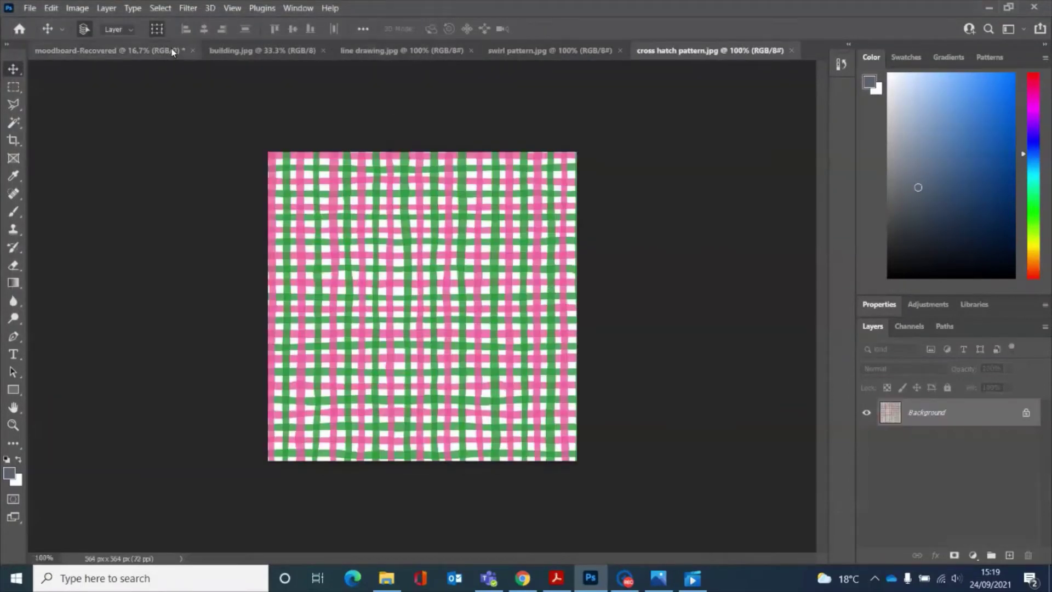
left_click(172, 10)
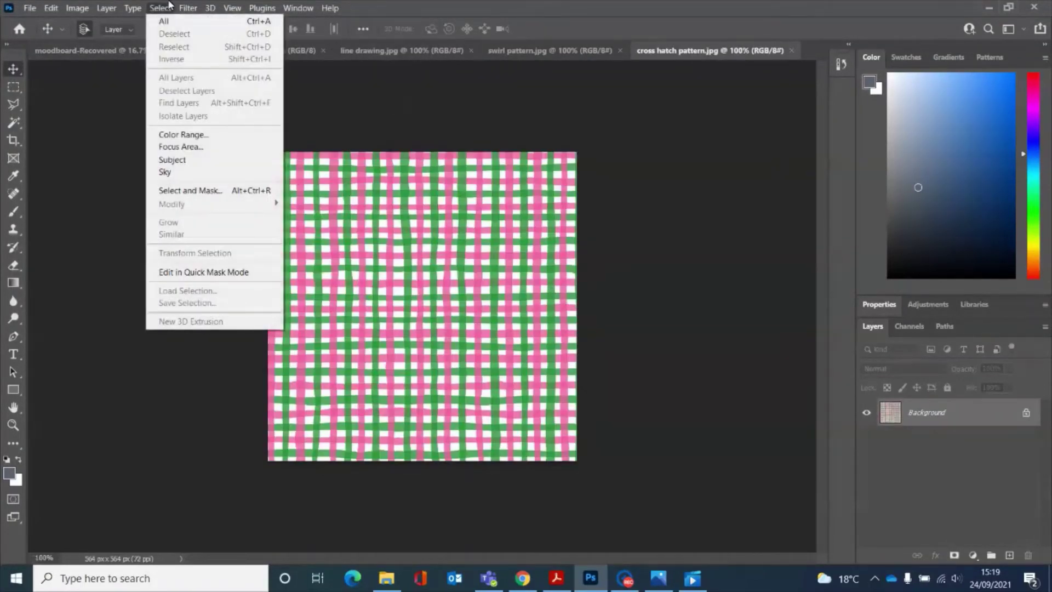
left_click(170, 20)
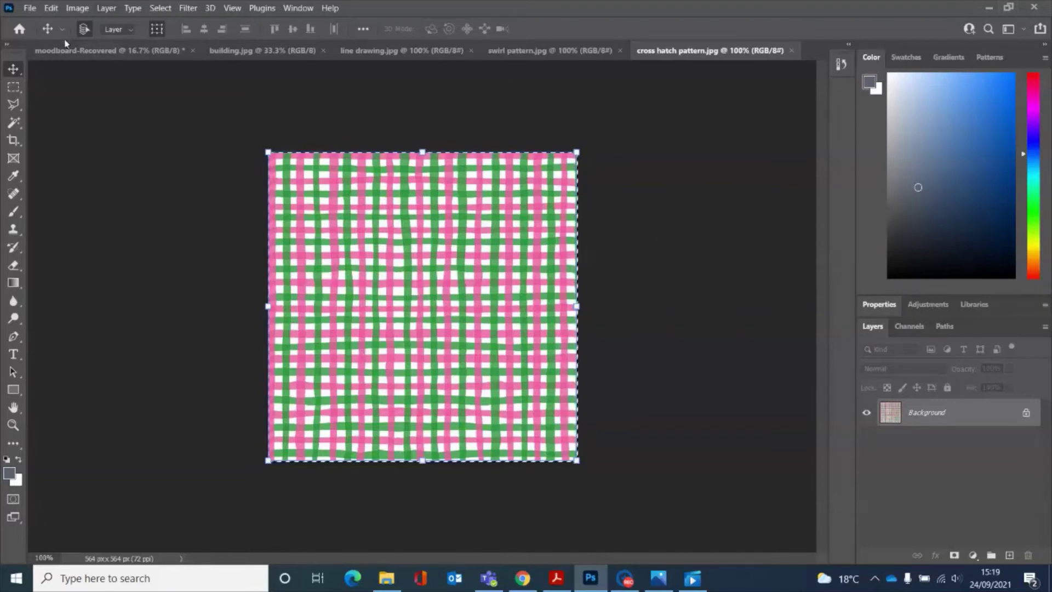
Step: Select the hat's crown and upper brim on the moodboard's line drawing layer with the Magic Wand
mouse_move(76, 51)
left_mouse_down()
mouse_move(414, 349)
mouse_move(688, 314)
mouse_move(561, 251)
left_mouse_up()
key("ctrl+plus")
key("ctrl+plus")
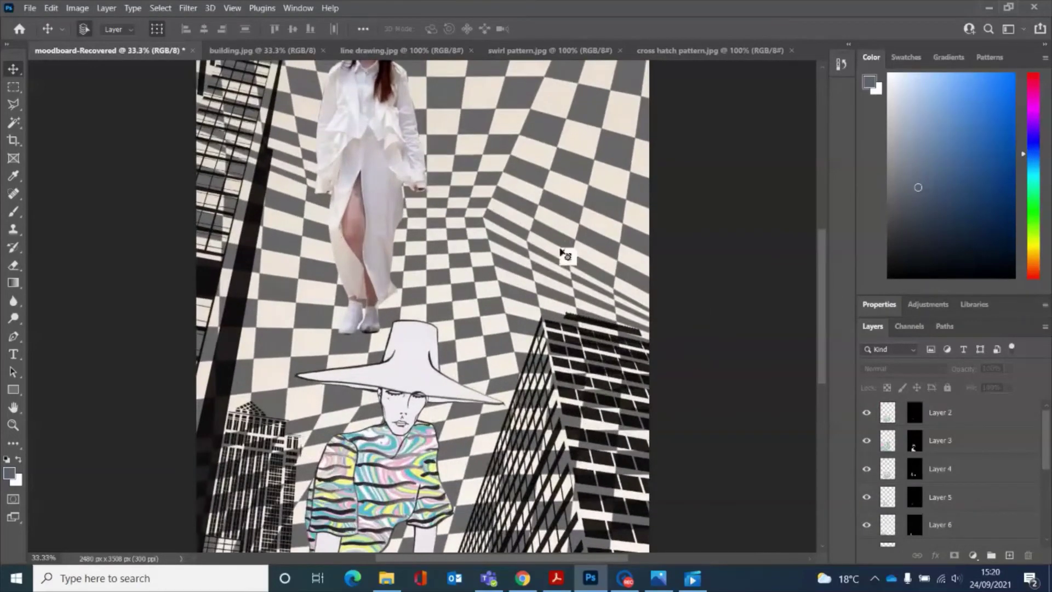
left_click(14, 124)
mouse_move(410, 356)
left_mouse_down()
mouse_move(965, 498)
mouse_move(1019, 485)
mouse_move(974, 535)
left_mouse_up()
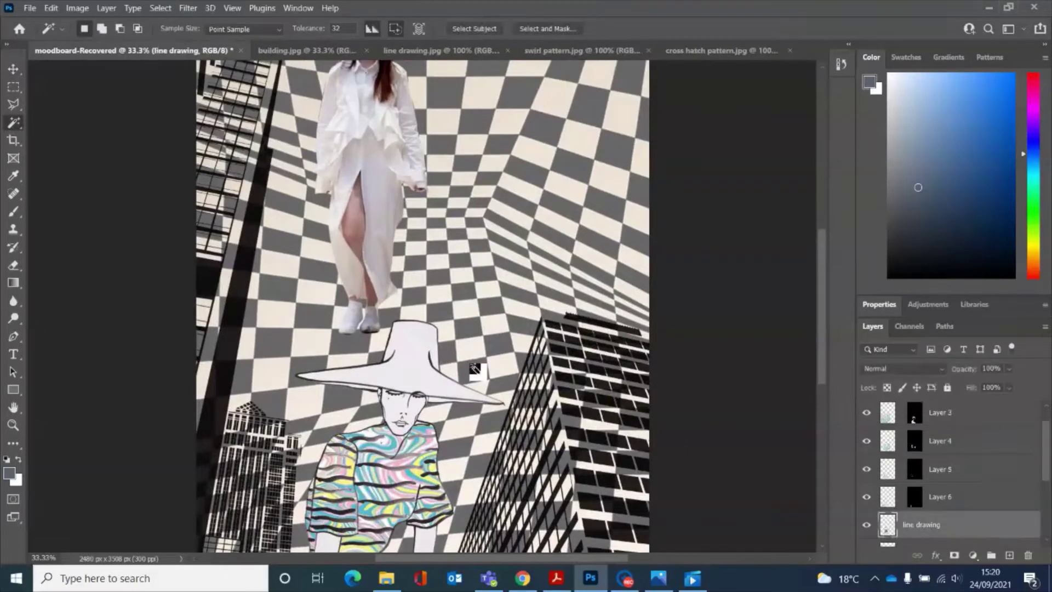
scroll(428, 364, "up", 1)
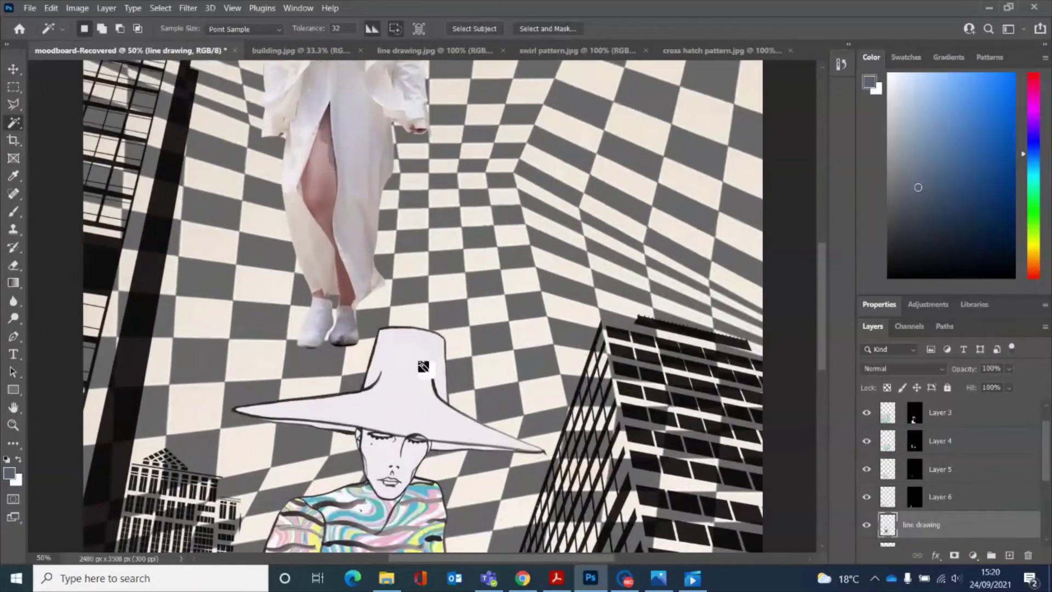
left_click(423, 366)
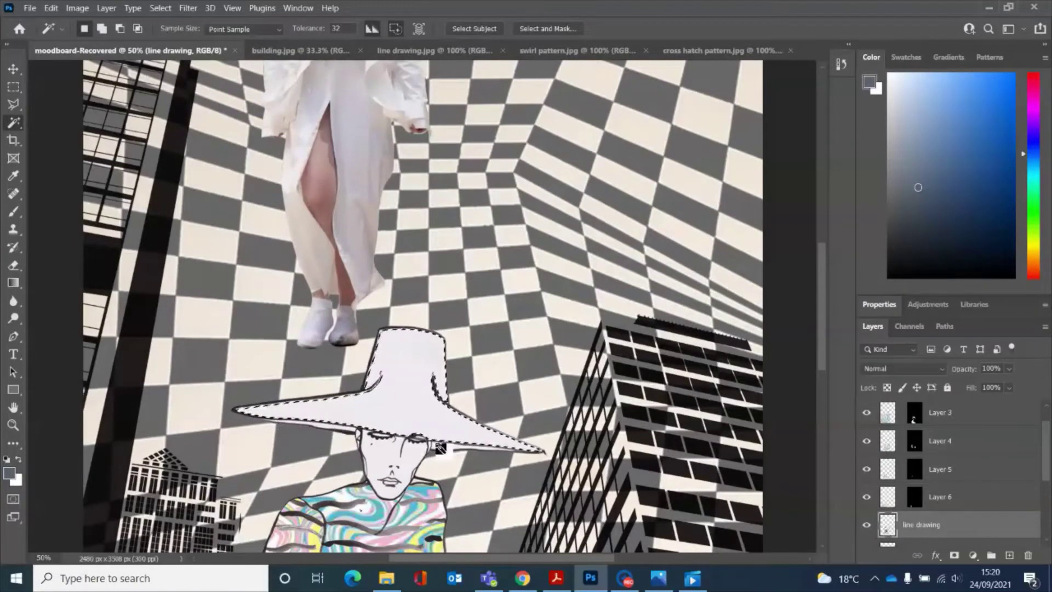
Step: Add the thin underside bands of the brim to the selection and paste the cross hatch pattern into the hat
scroll(447, 454, "up", 1)
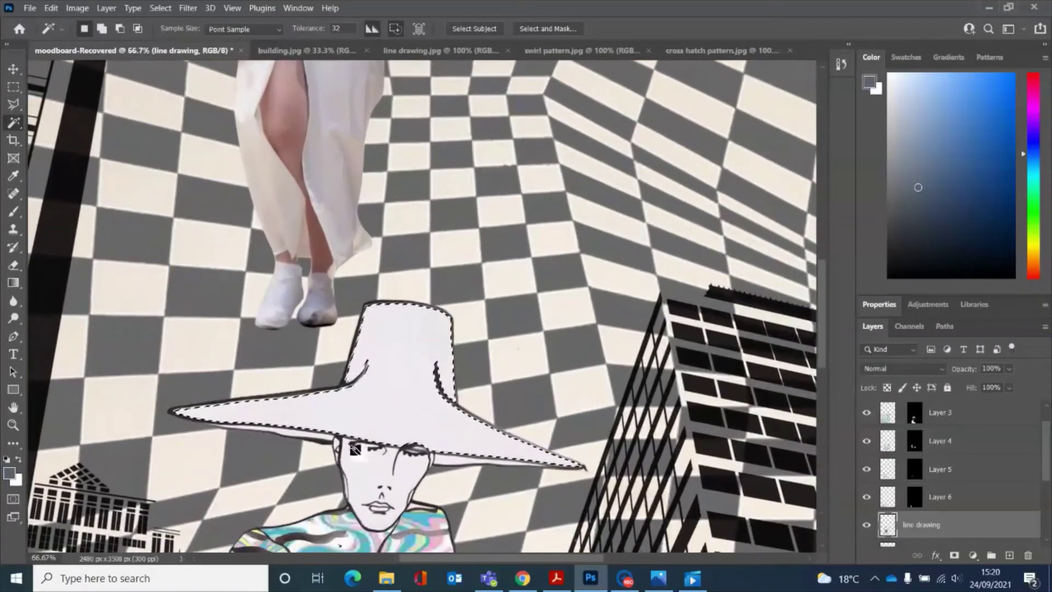
key("shift")
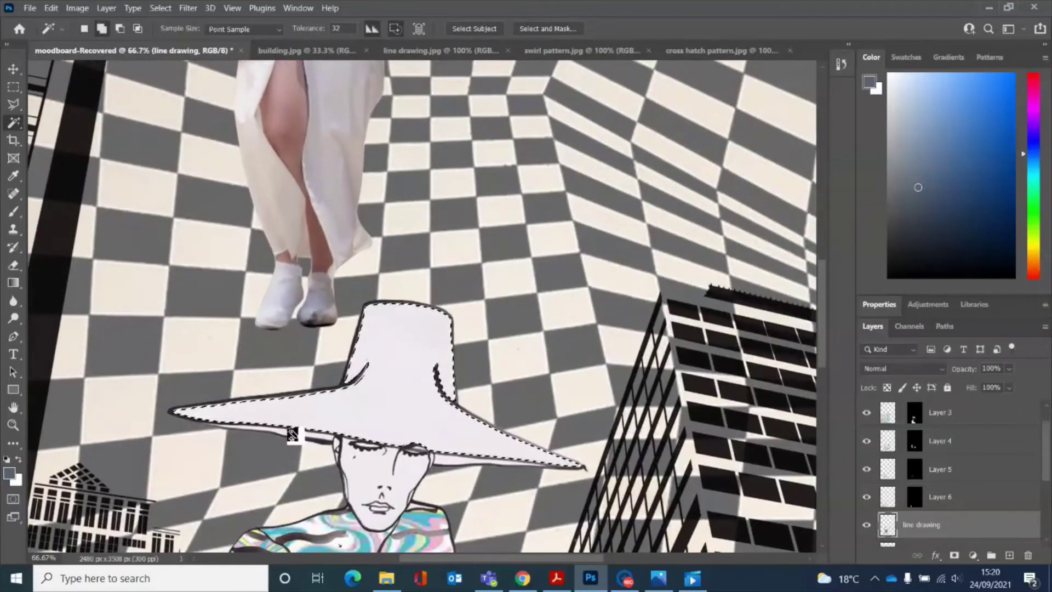
left_click(292, 437, "shift")
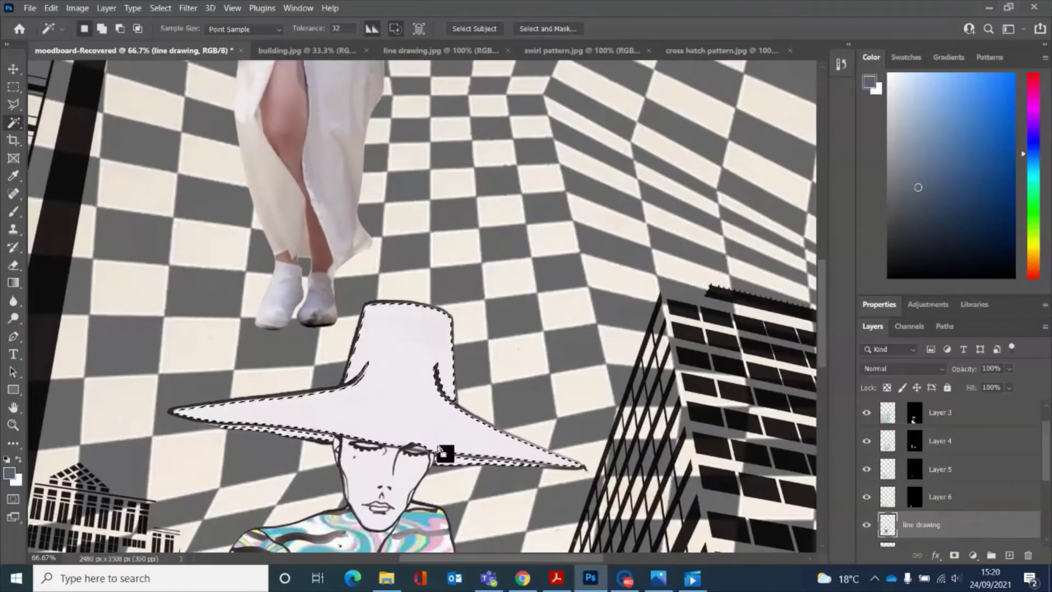
left_click(51, 8)
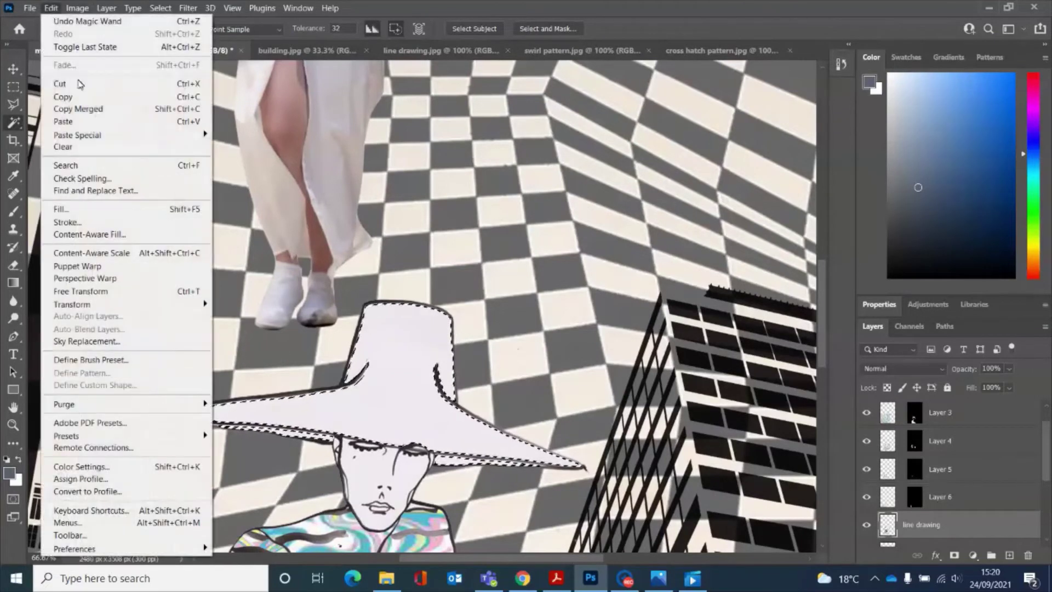
mouse_move(165, 136)
left_click(273, 160)
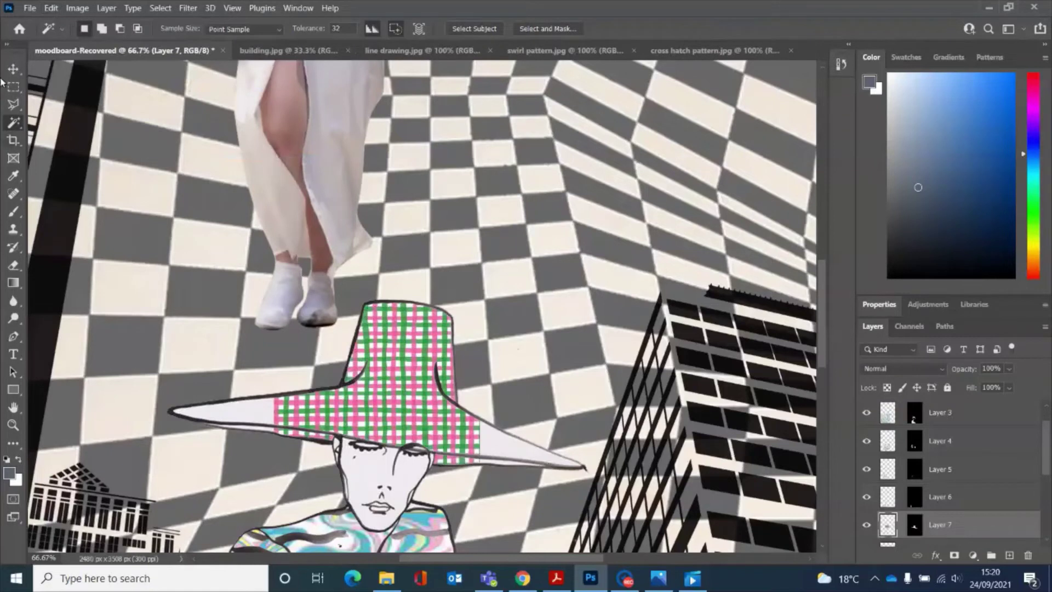
Step: Scale the cross hatch pattern to about 221% so that it covers the whole hat
key("ctrl+t")
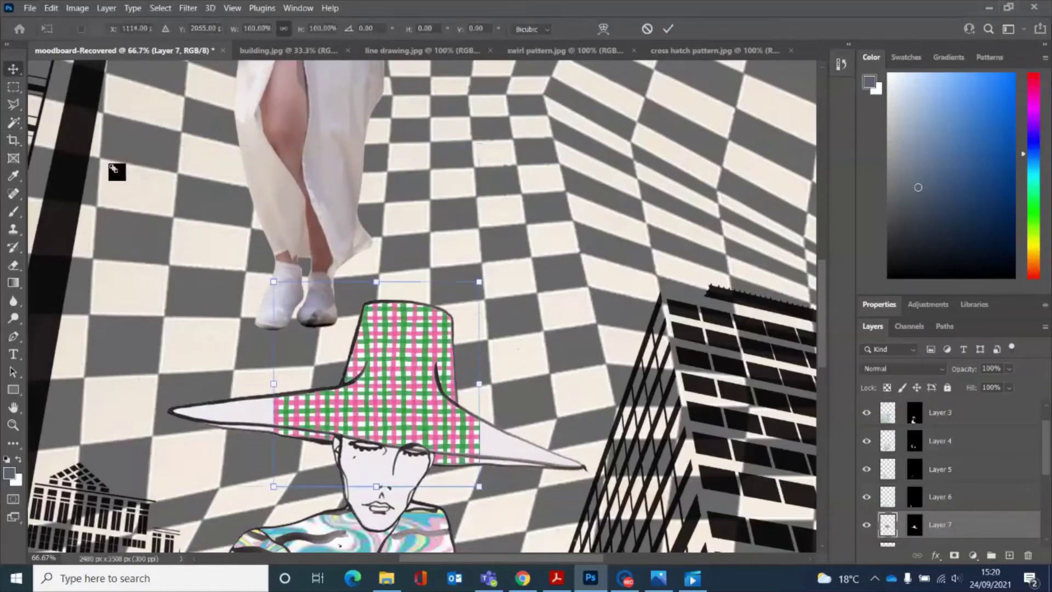
left_click_drag(113, 169, 138, 145)
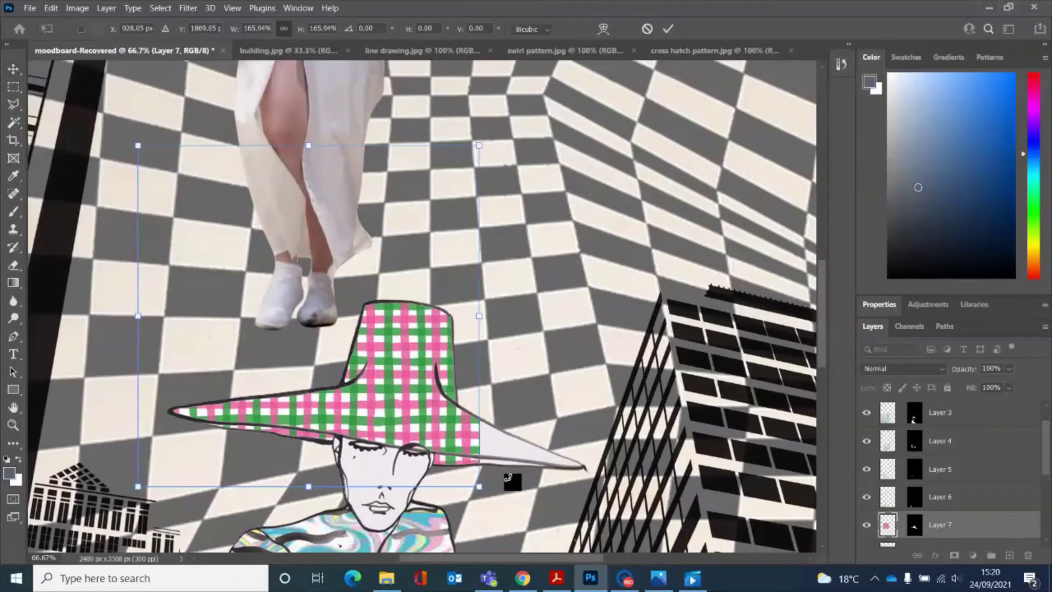
left_click_drag(480, 487, 664, 531)
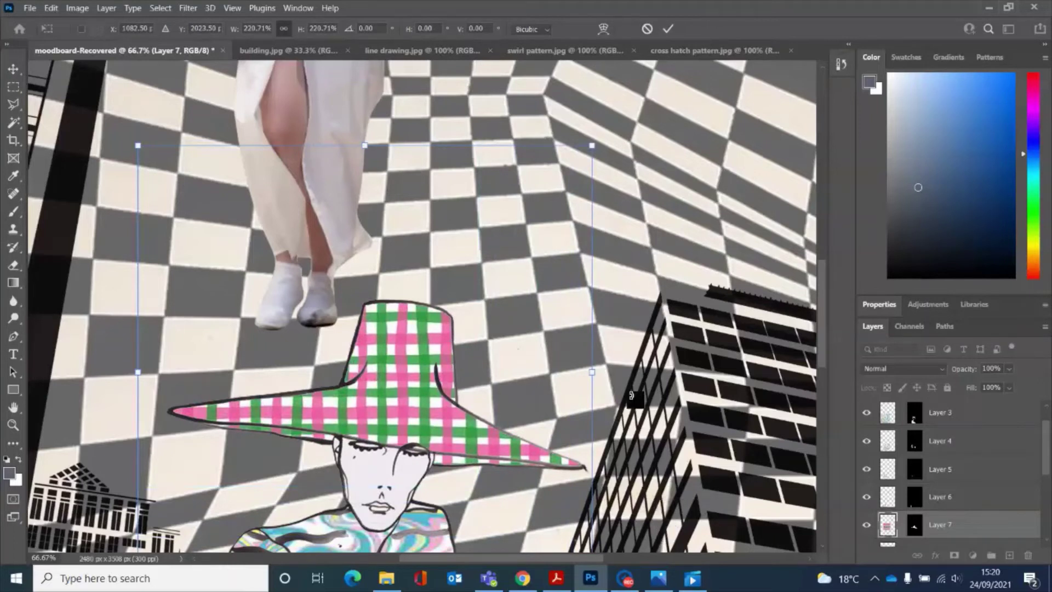
left_click(668, 29)
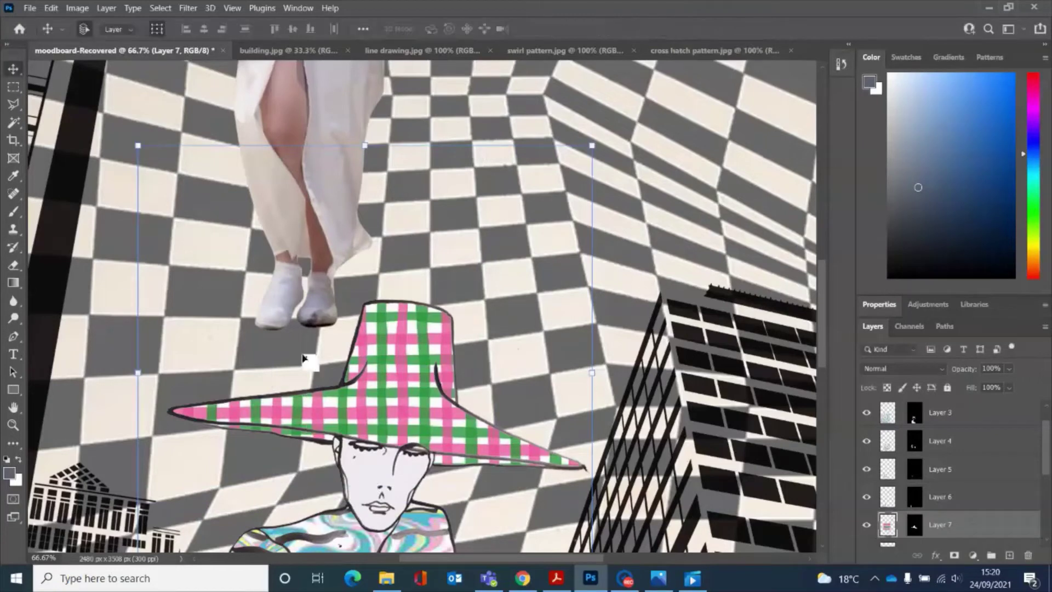
left_click(51, 8)
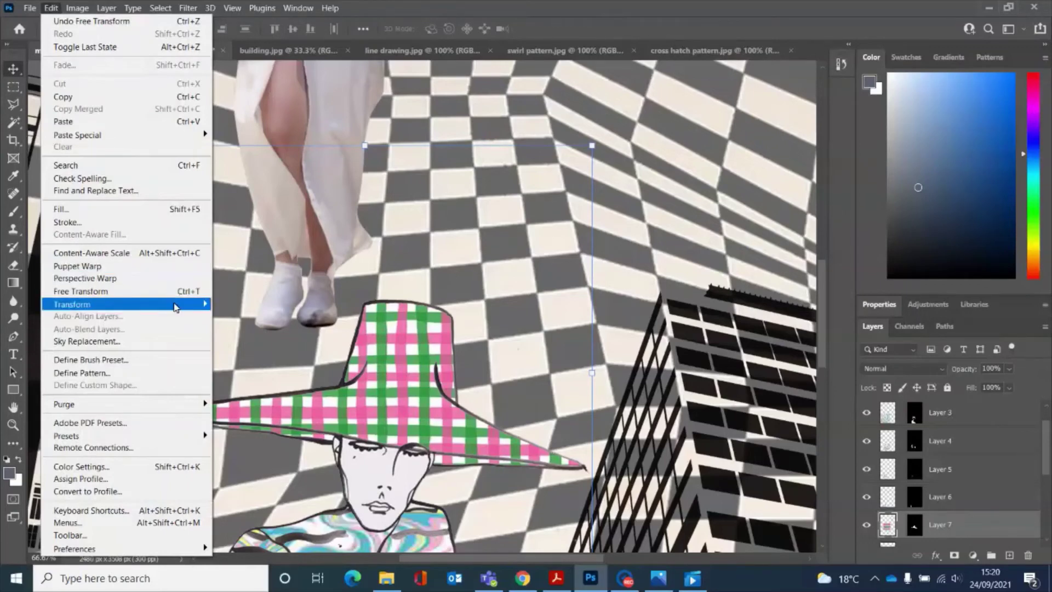
mouse_move(176, 307)
left_click(249, 323)
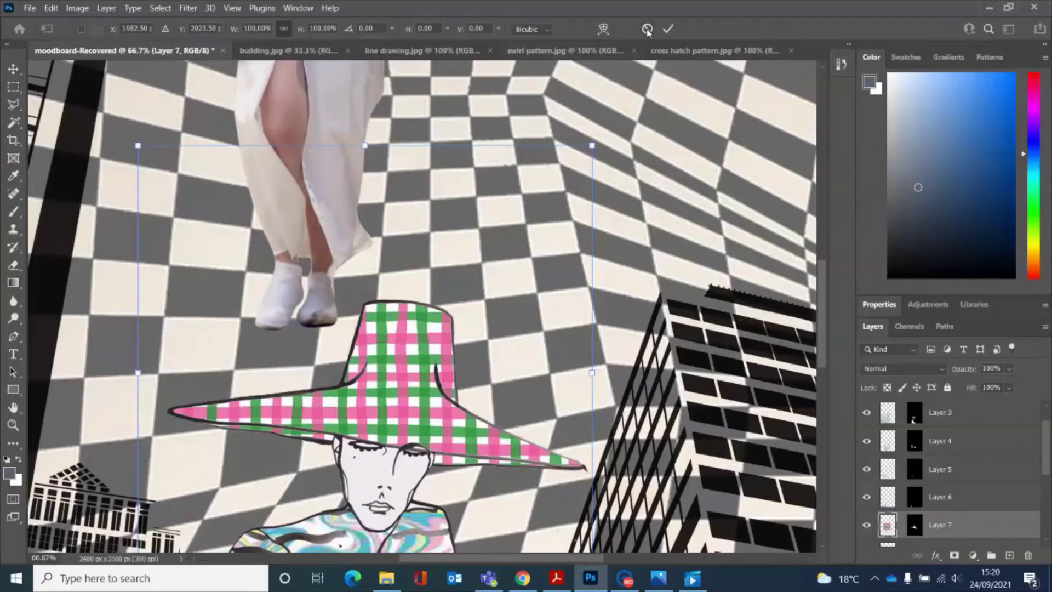
left_click(668, 29)
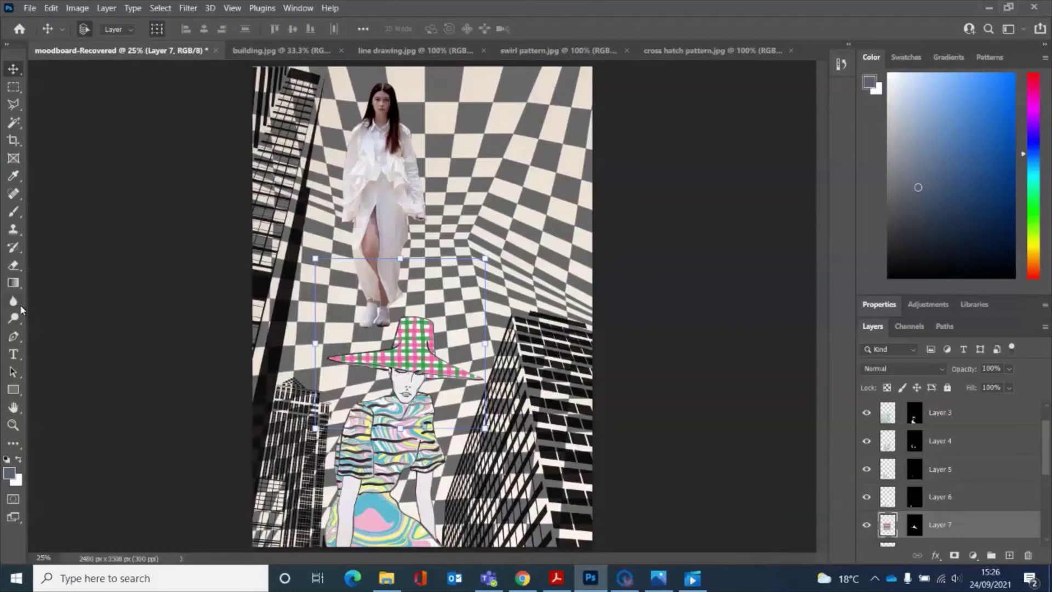
left_click(18, 305)
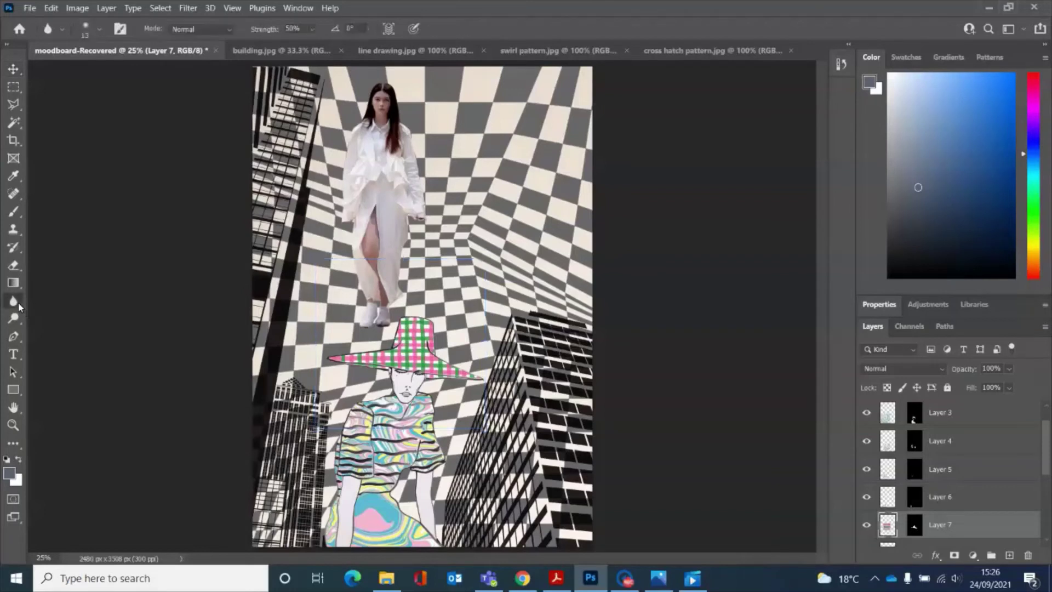
right_click(15, 306)
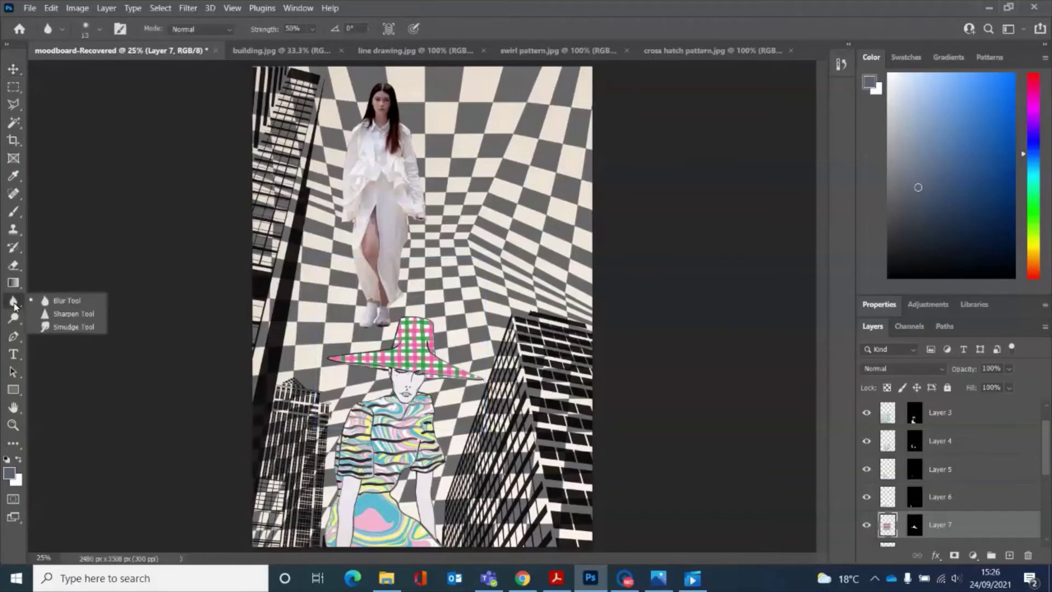
left_click(111, 233)
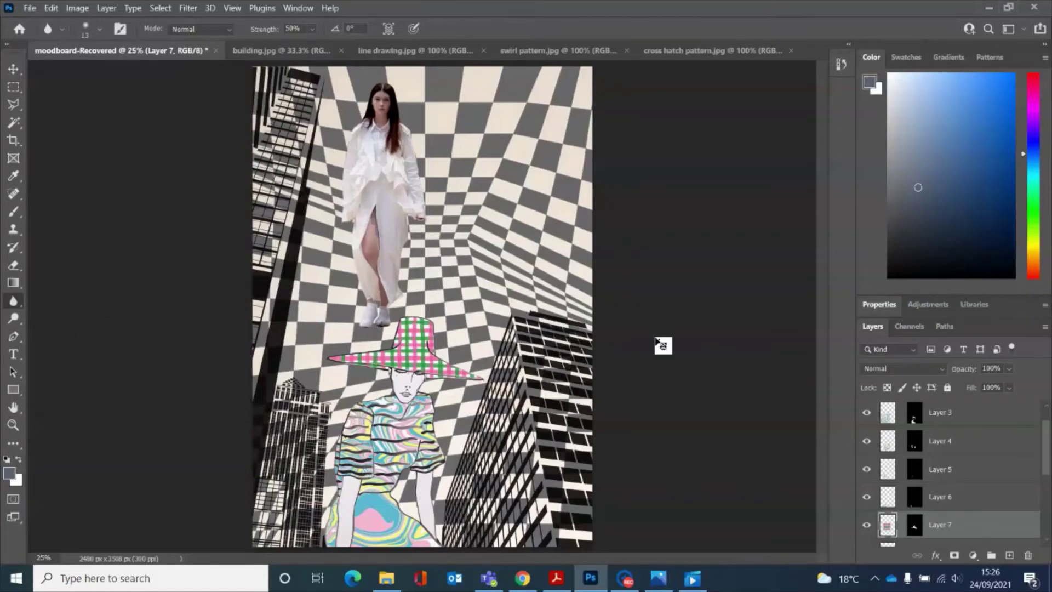
Step: Set the foreground colour to the pale pink skin tone fccaca
key("ctrl+plus")
scroll(660, 342, "down", 5)
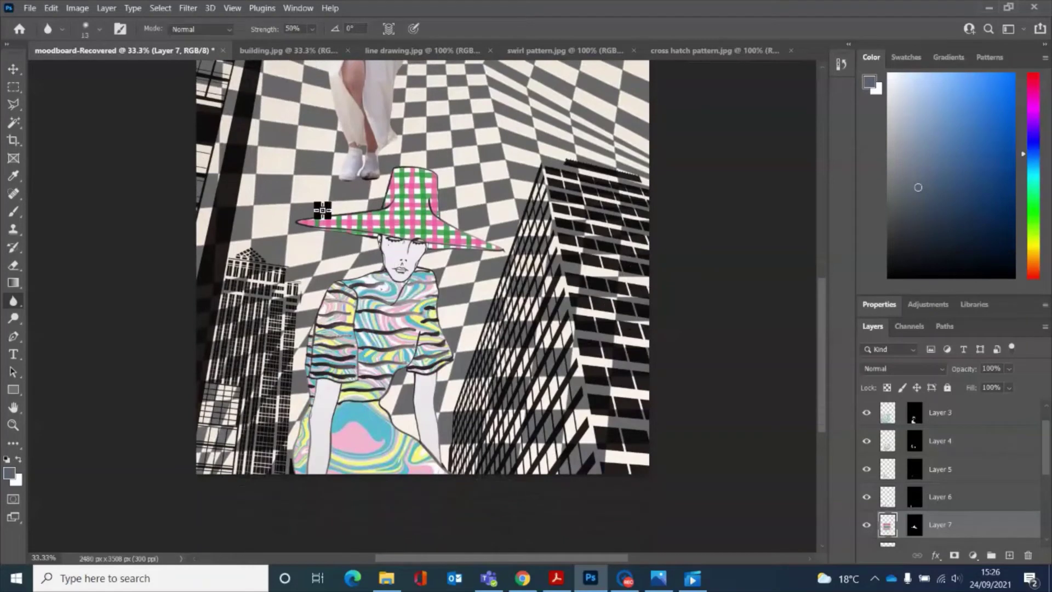
left_click(10, 475)
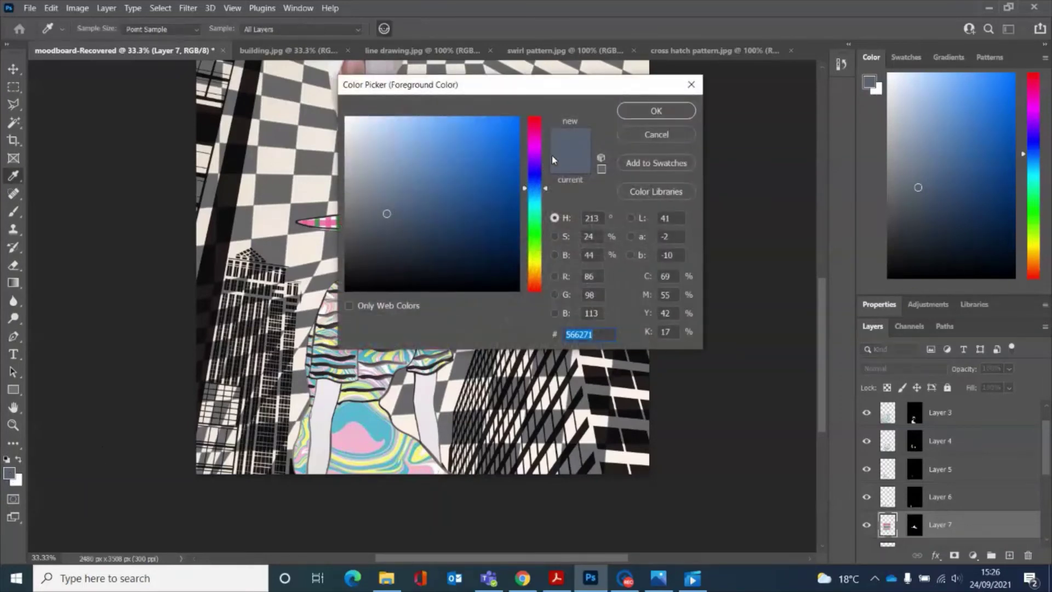
left_click(535, 141)
left_click(385, 123)
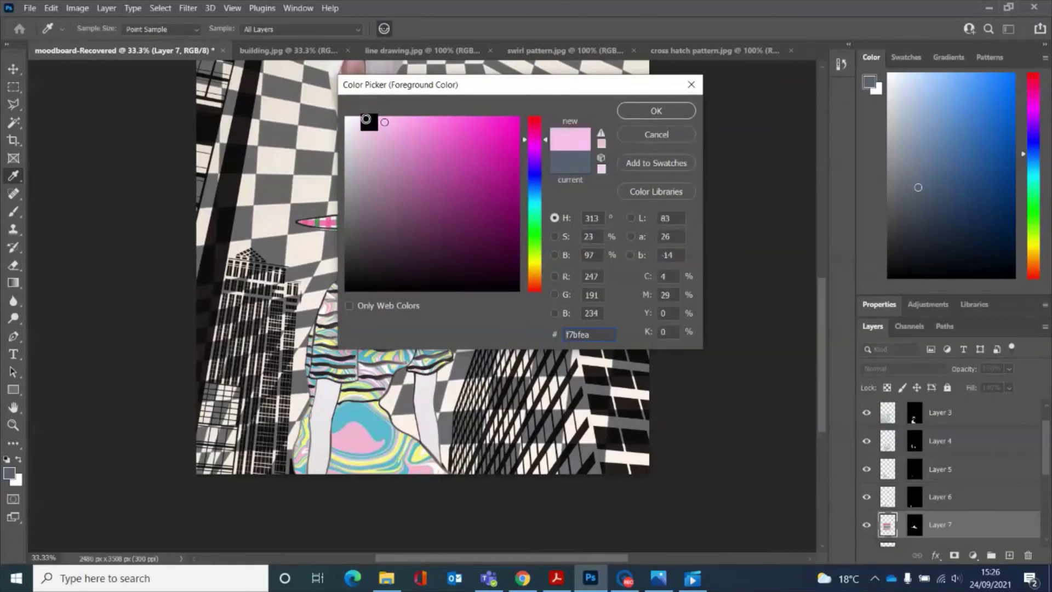
left_click(537, 132)
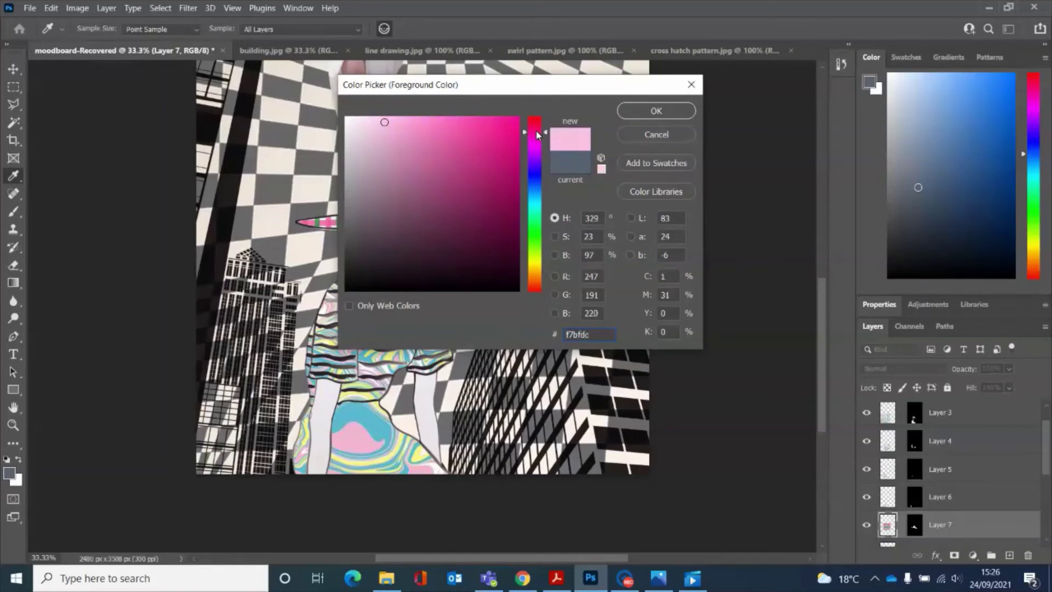
left_click(391, 119)
left_click(380, 119)
left_click(536, 280)
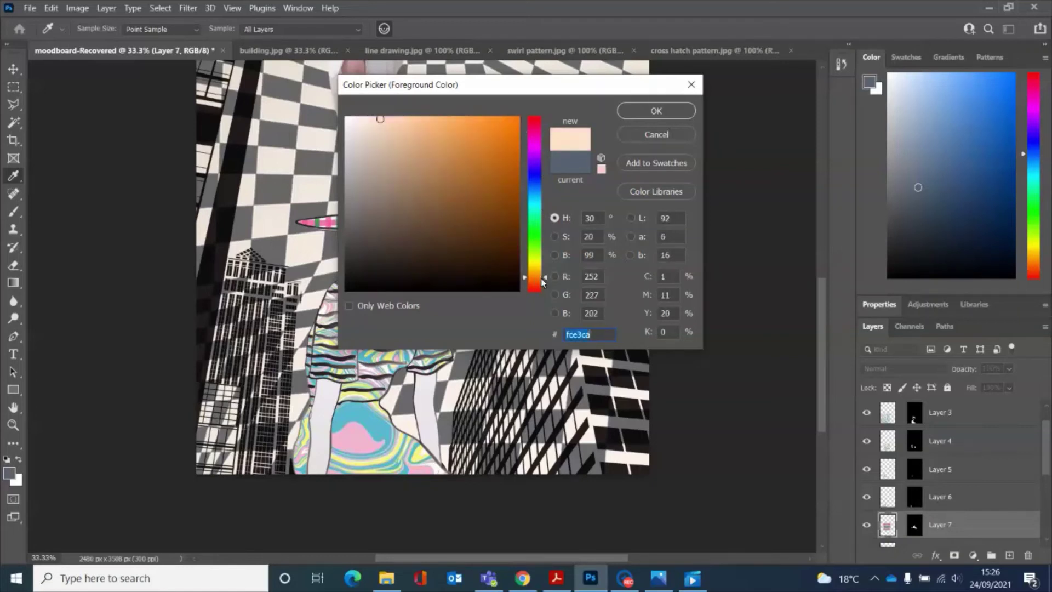
left_click_drag(543, 282, 541, 291)
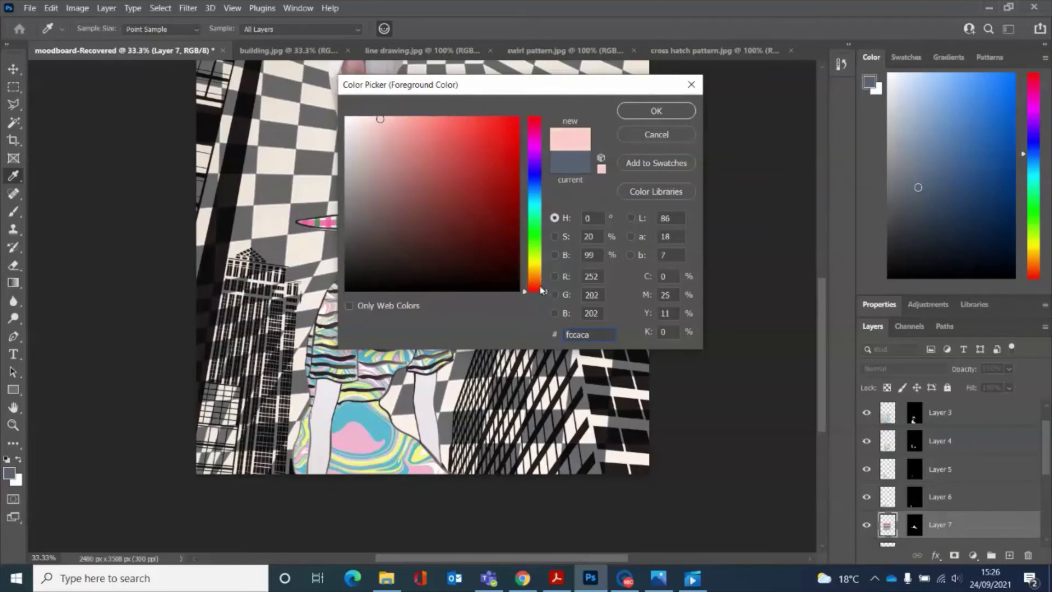
left_click(668, 117)
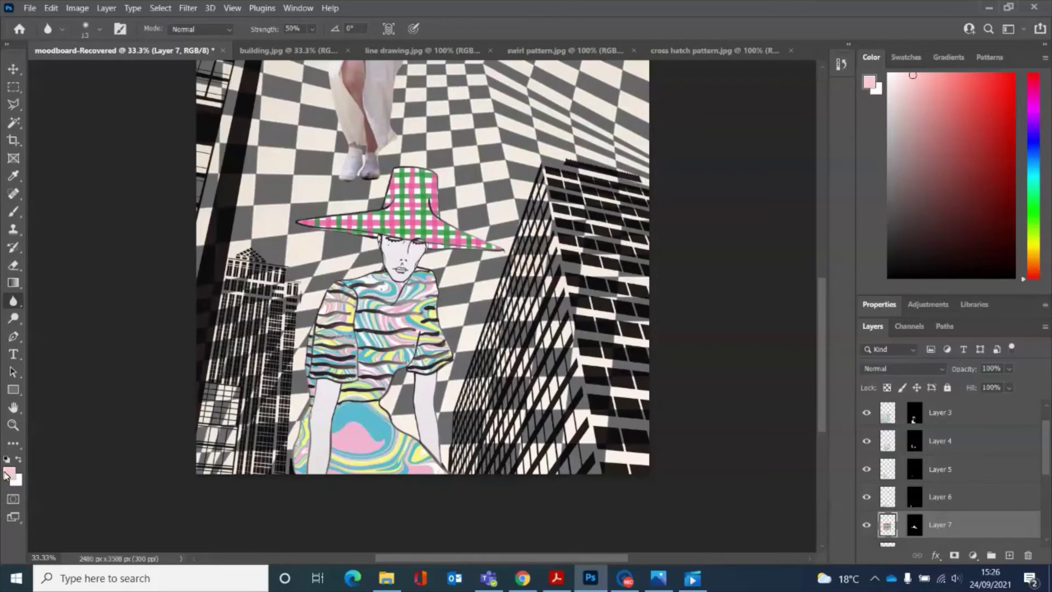
left_click(12, 124)
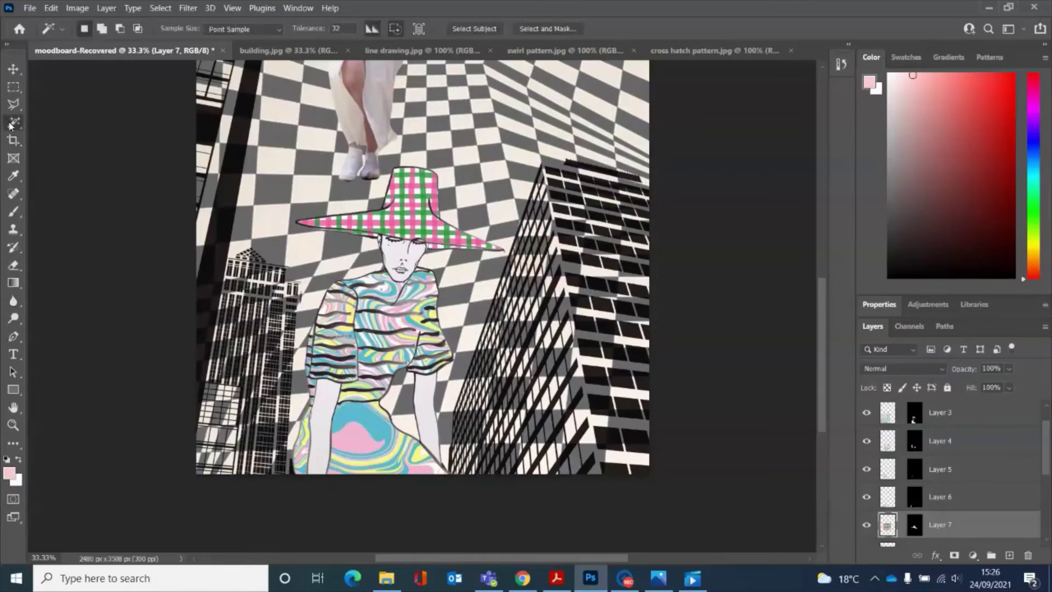
left_click(325, 409)
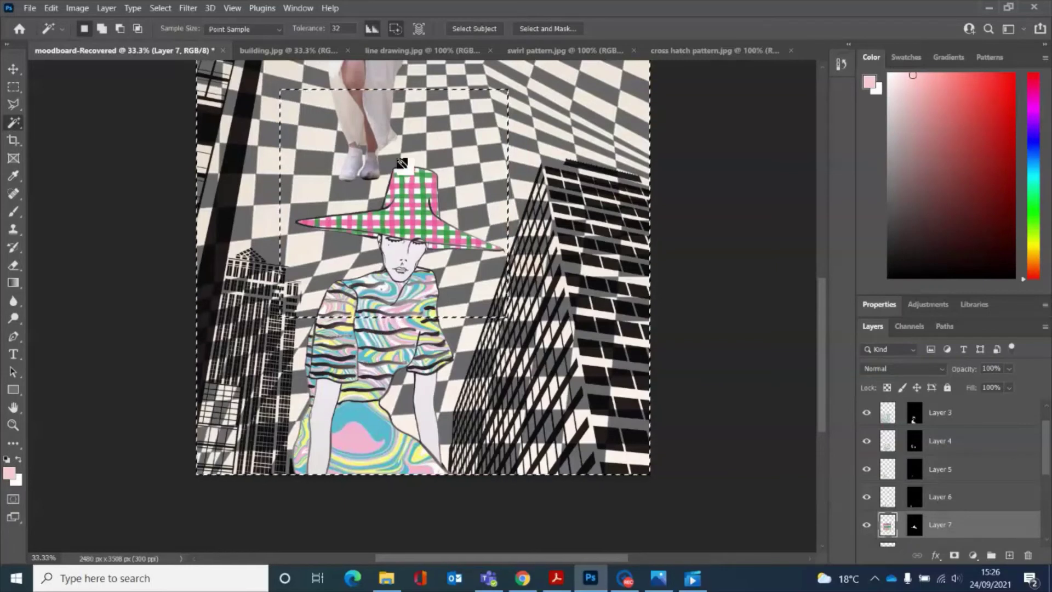
key("ctrl+d")
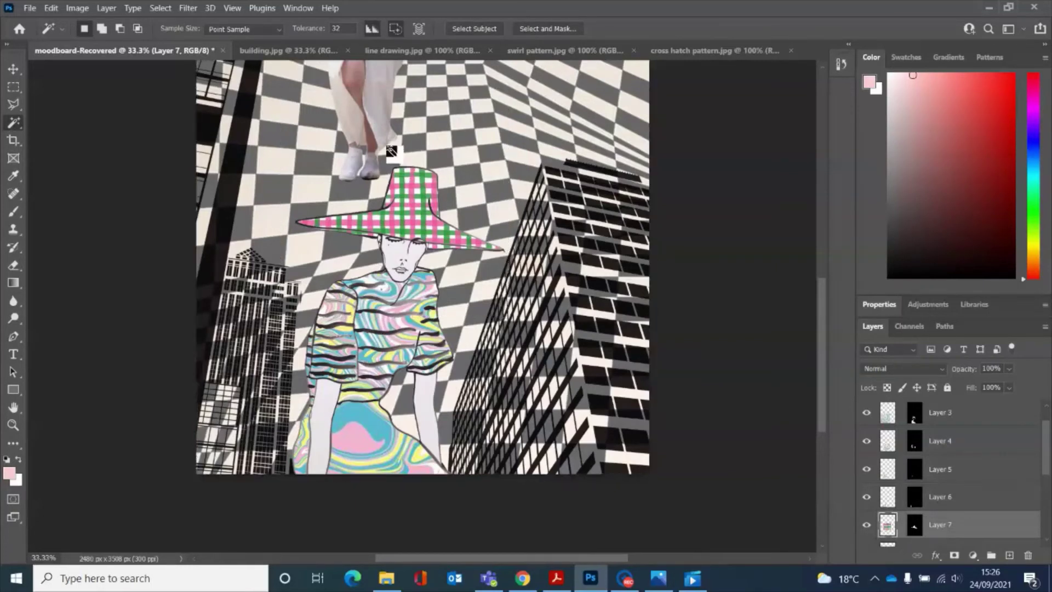
Step: Select both bare forearms and the face of the figure on the line drawing layer with the Magic Wand
scroll(1012, 458, "down", 5)
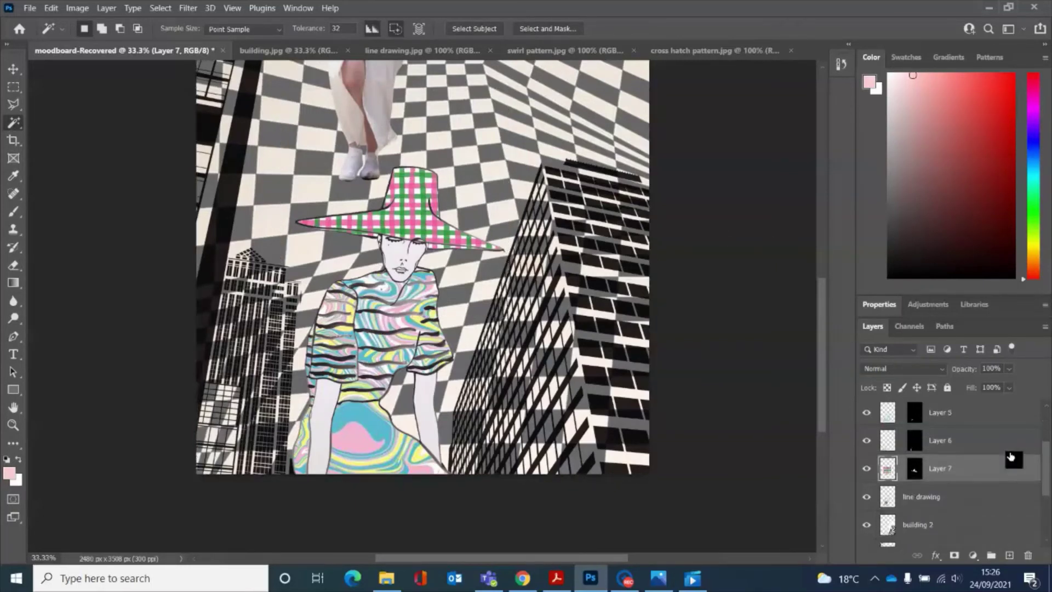
scroll(959, 473, "up", 1)
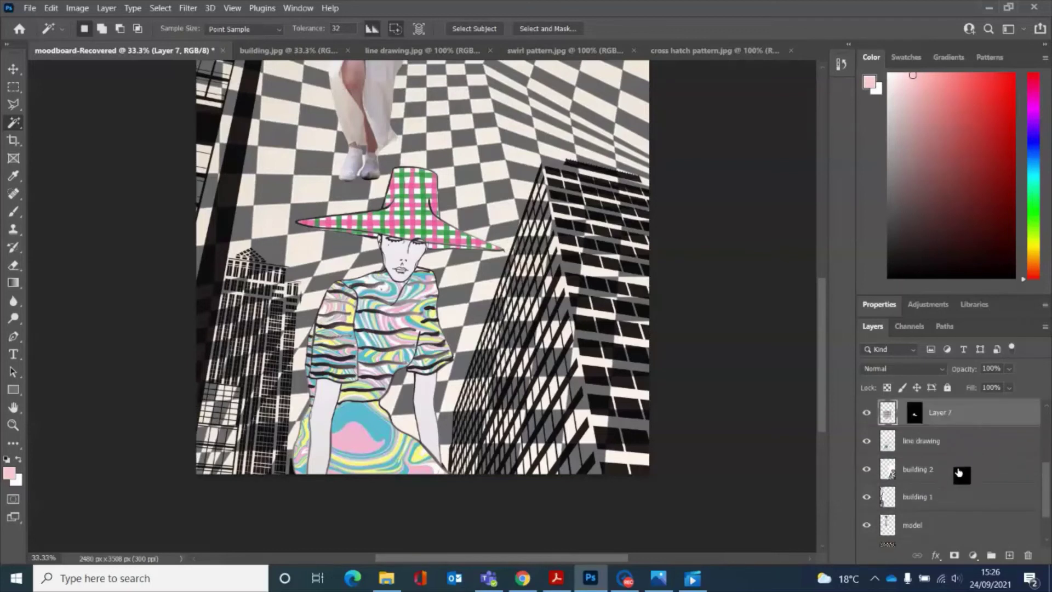
left_click_drag(958, 473, 955, 456)
left_click(952, 449)
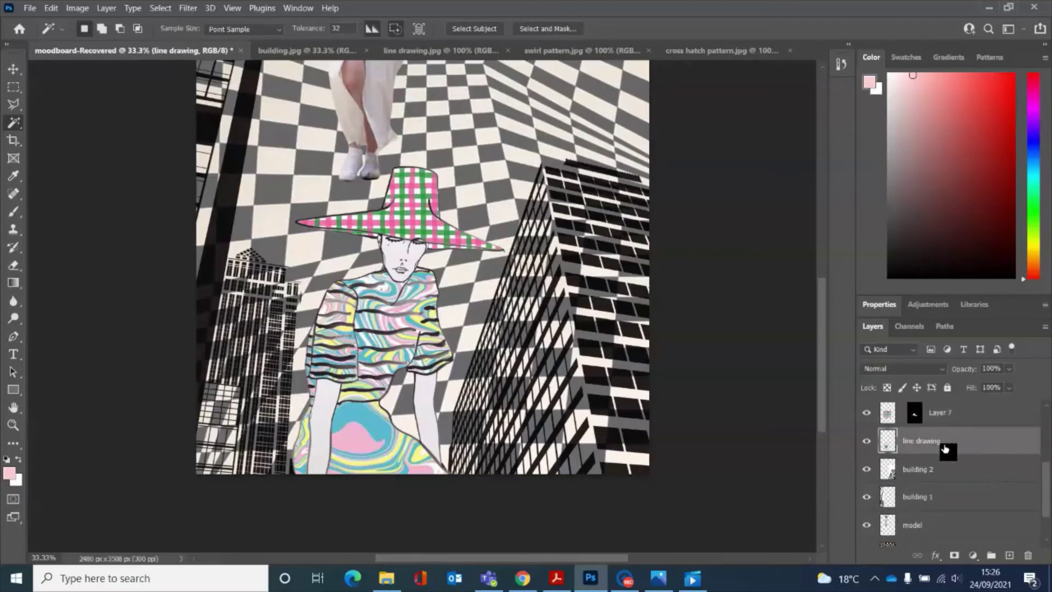
left_click(330, 406)
key("shift")
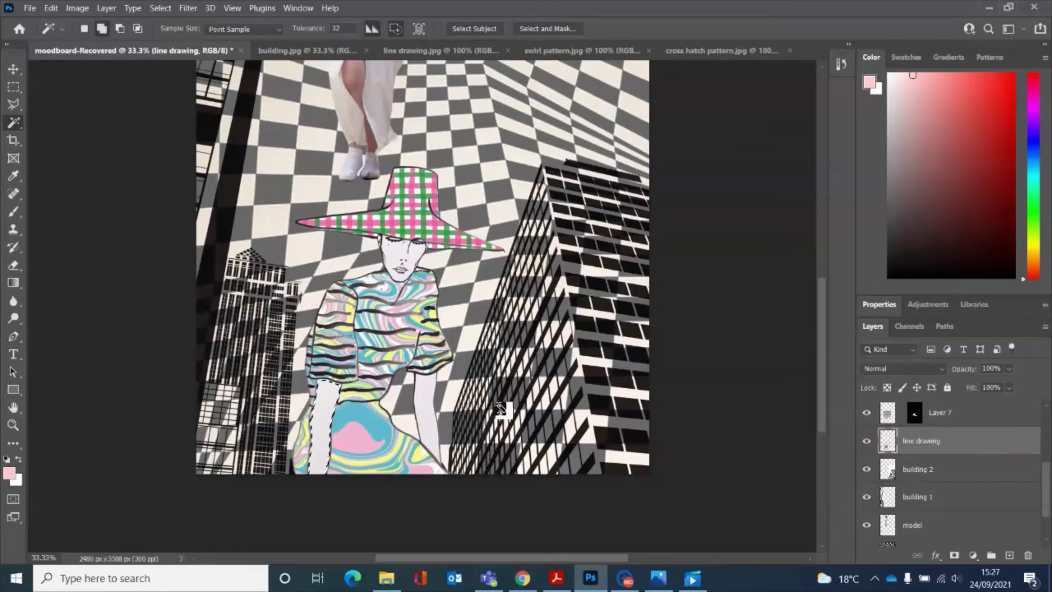
left_click(418, 392)
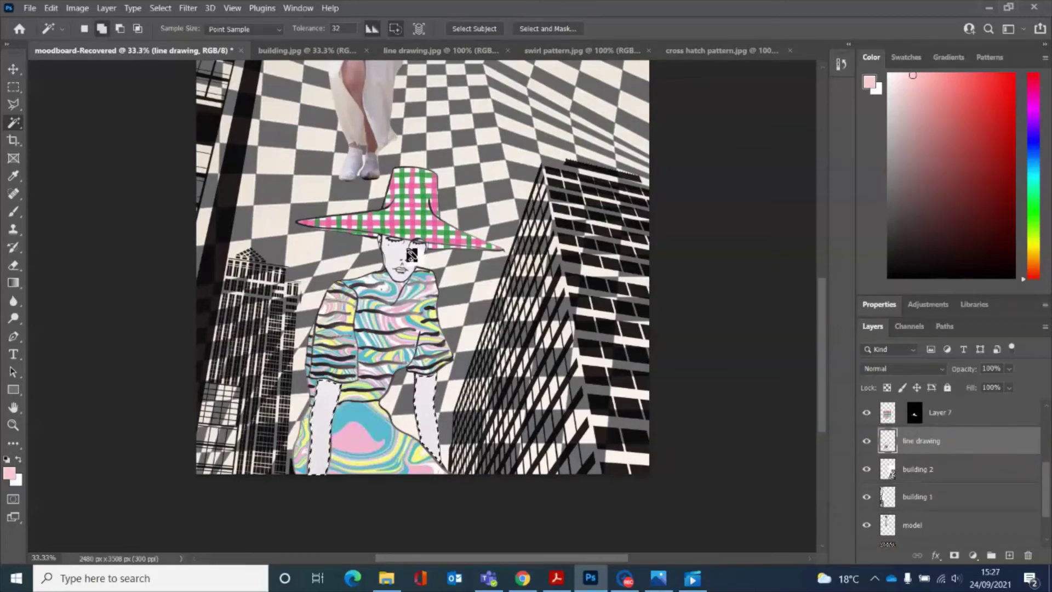
left_click(420, 259, "shift")
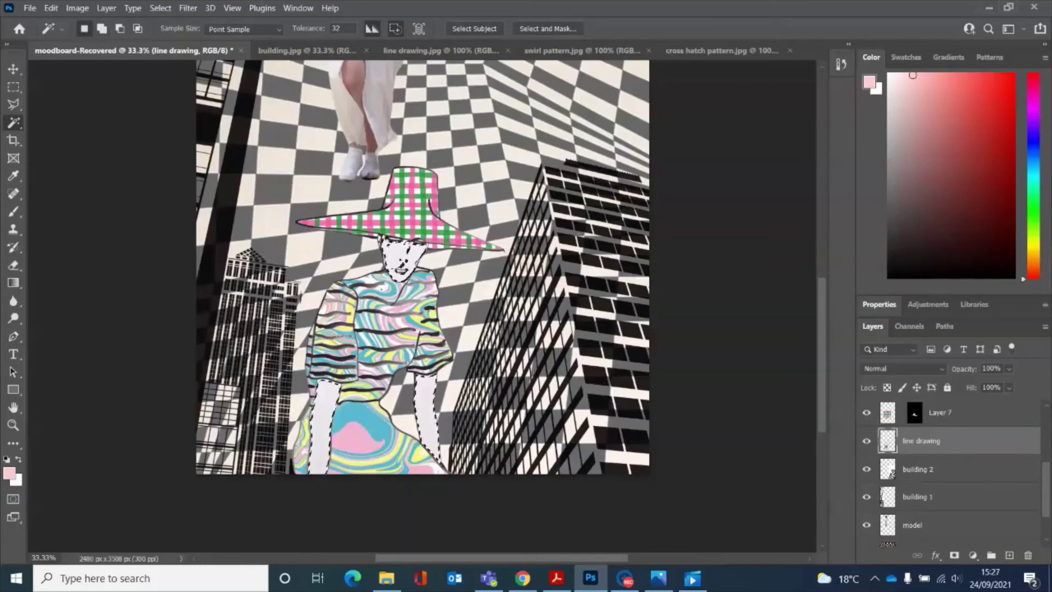
Step: Fill the selected skin areas with the foreground colour in Normal mode at 100% opacity and clear the selection
left_click(58, 9)
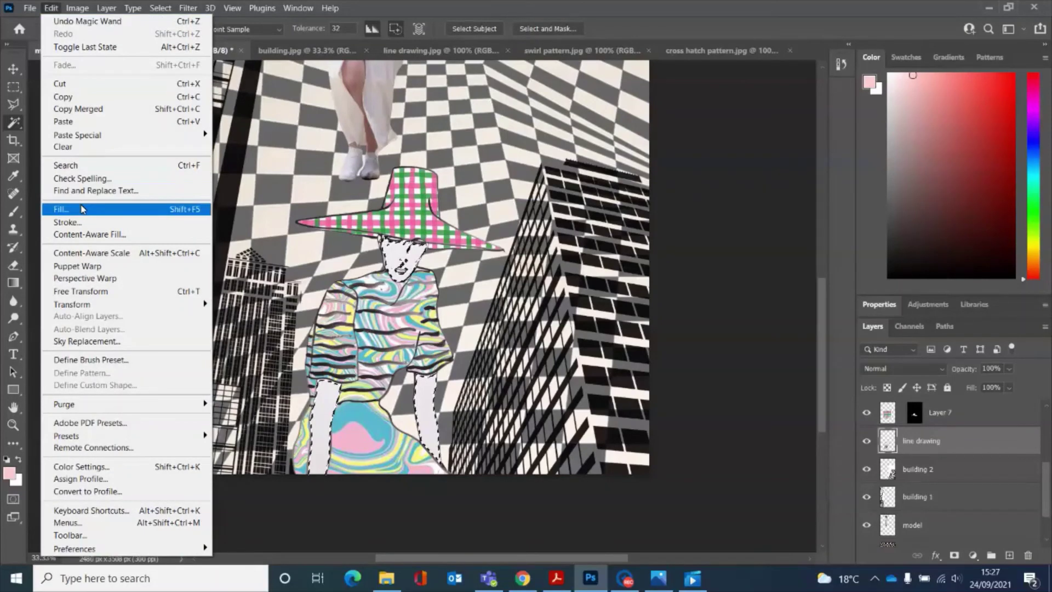
left_click(84, 213)
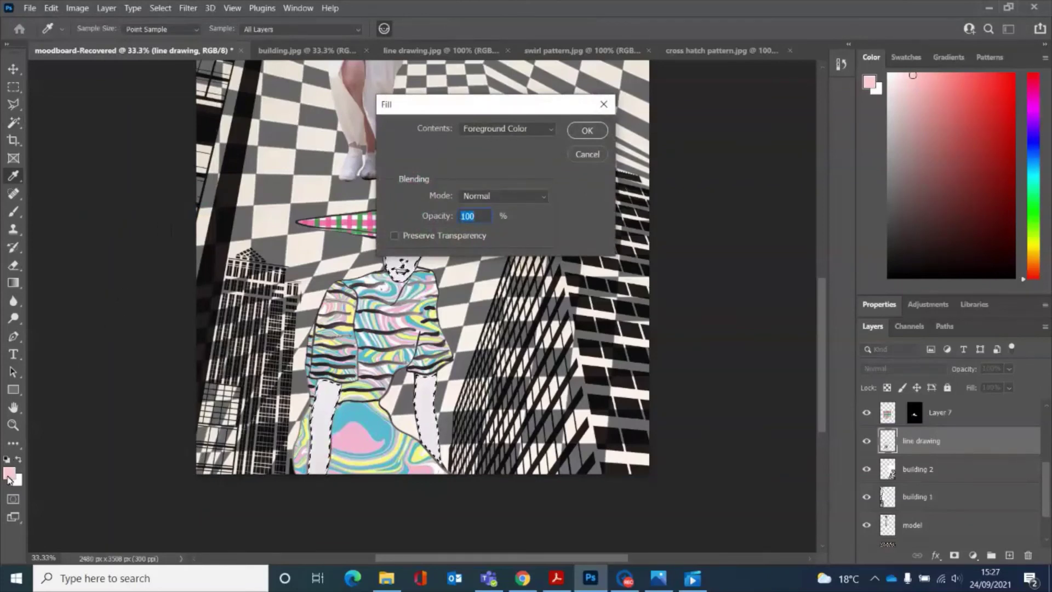
left_click(587, 130)
key("w")
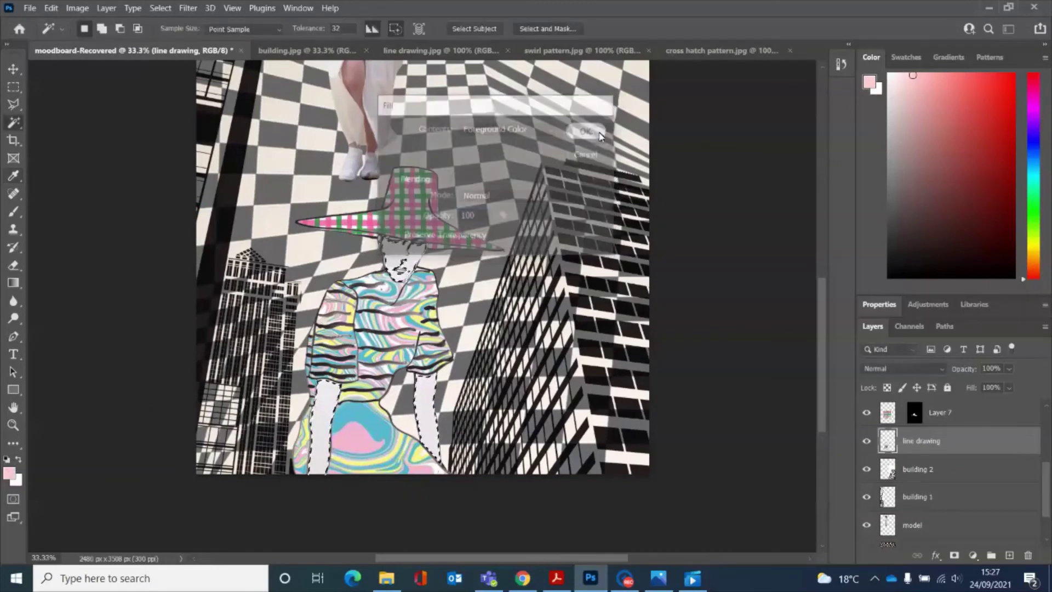
left_click(13, 69)
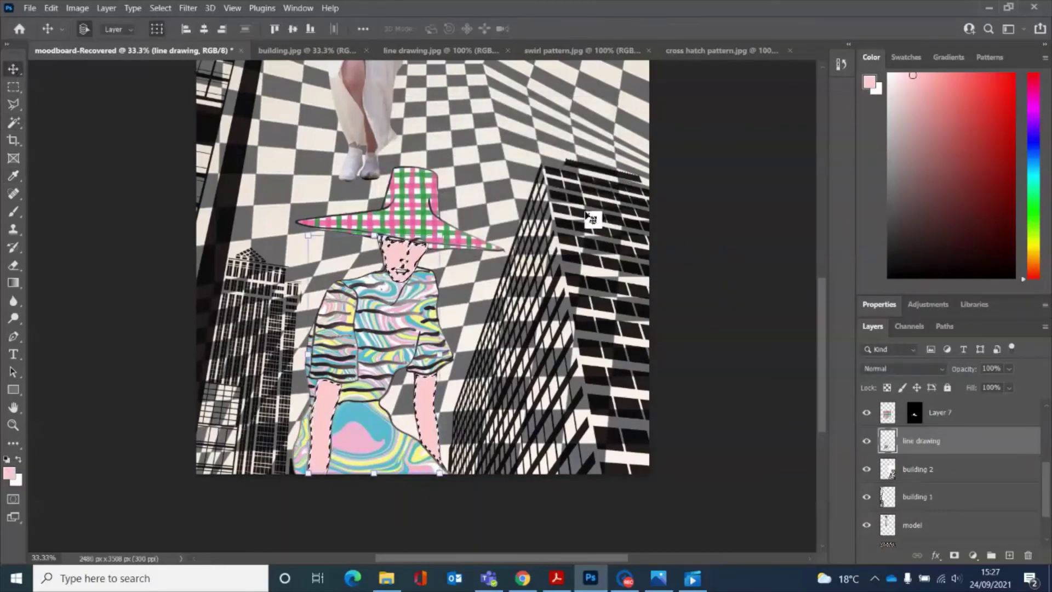
left_click(594, 160)
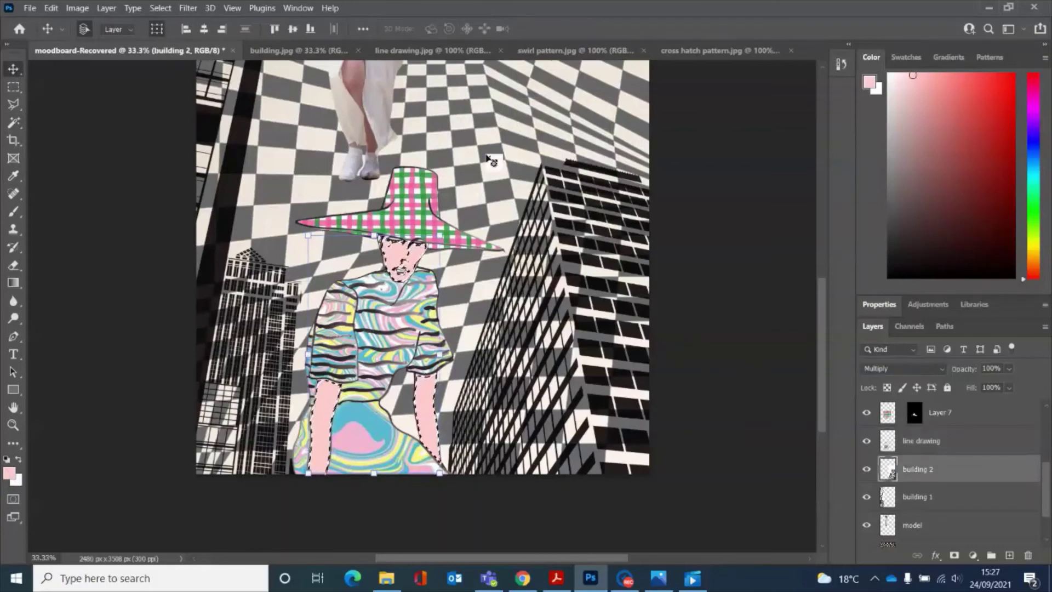
key("ctrl+d")
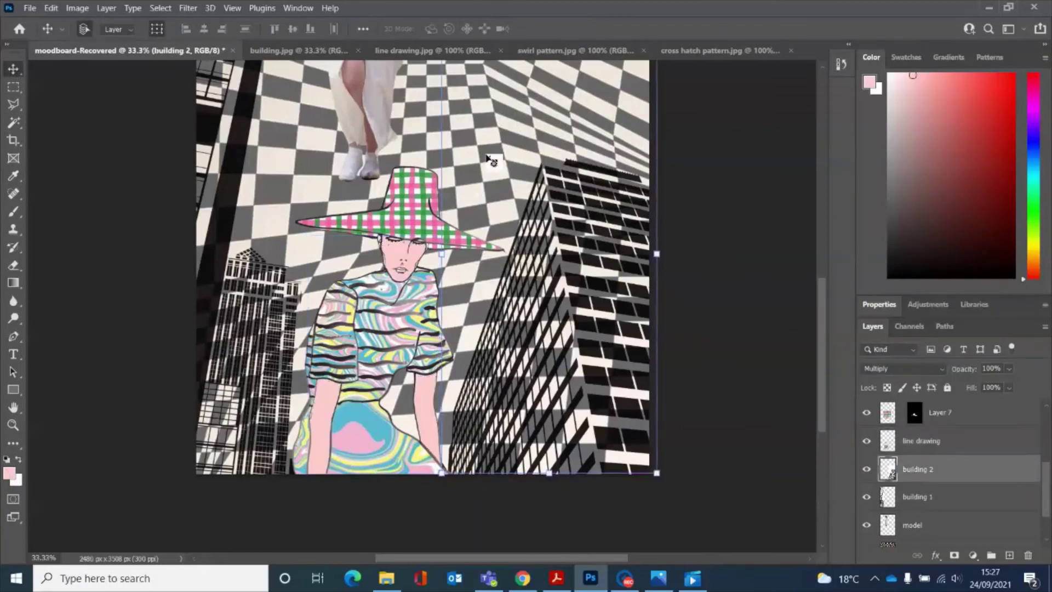
Step: Set the foreground colour to bright red fc0505 for the figure's lips
left_click(412, 125)
key("ctrl+plus")
key("ctrl+plus")
key("ctrl+plus")
key("ctrl+plus")
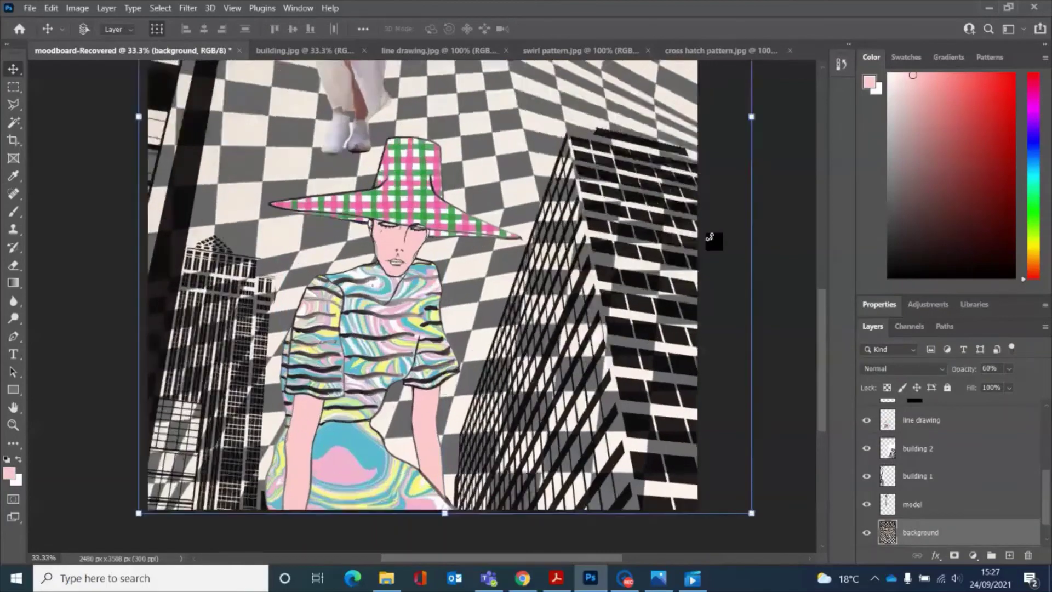
scroll(337, 261, "up", 3)
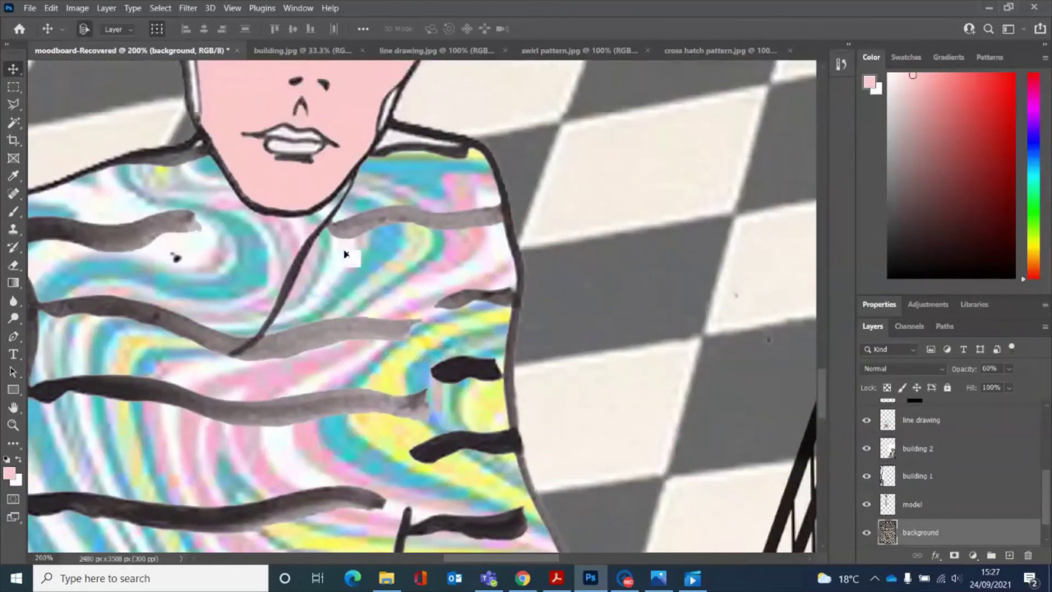
left_click(9, 476)
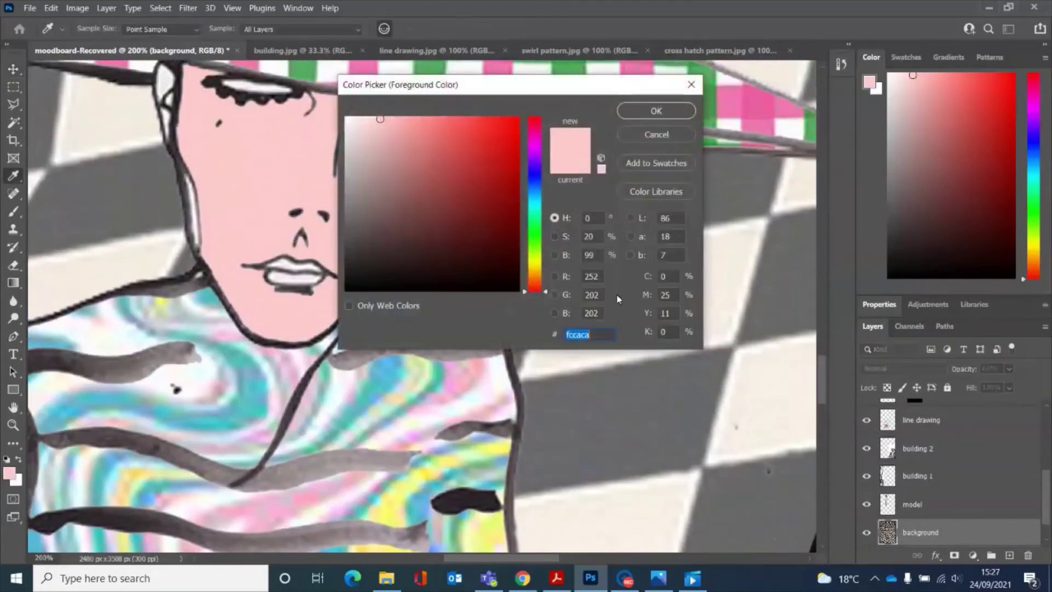
left_click(519, 117)
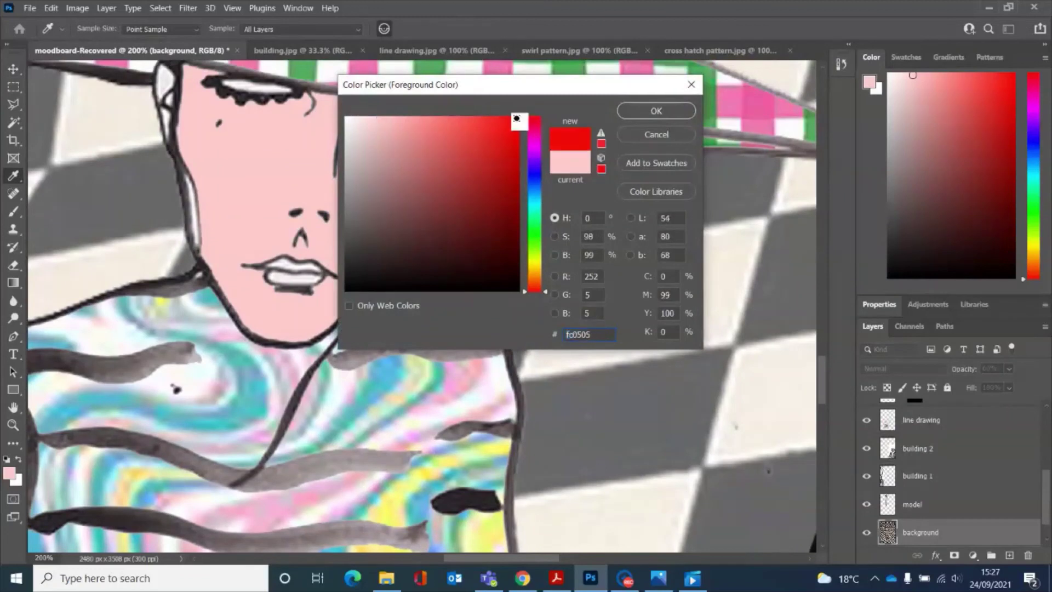
left_click(657, 111)
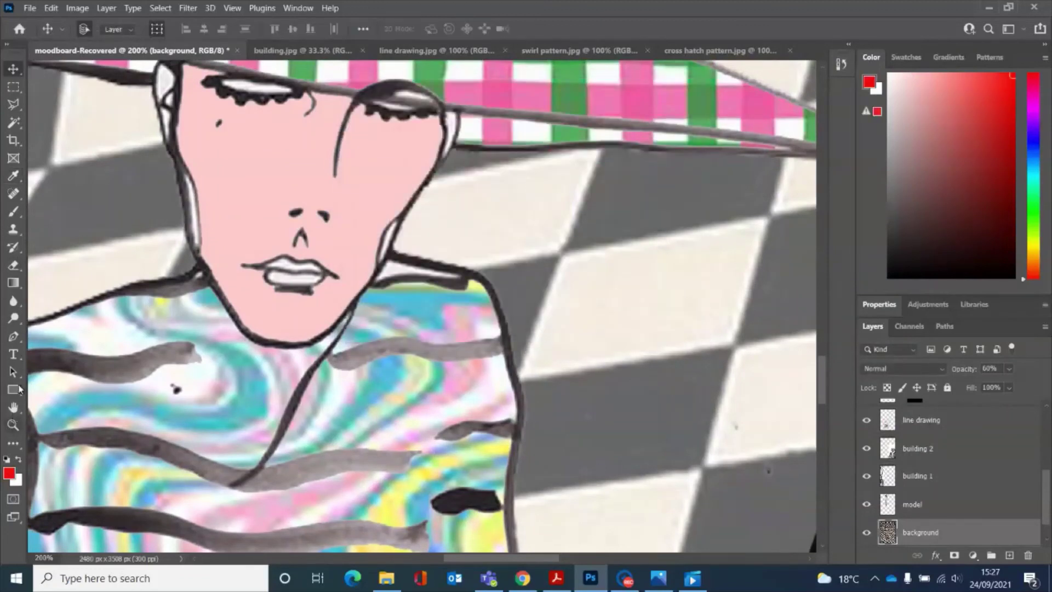
Step: Select the white areas of both the upper and lower lips on the line drawing layer with the Magic Wand
left_click(13, 123)
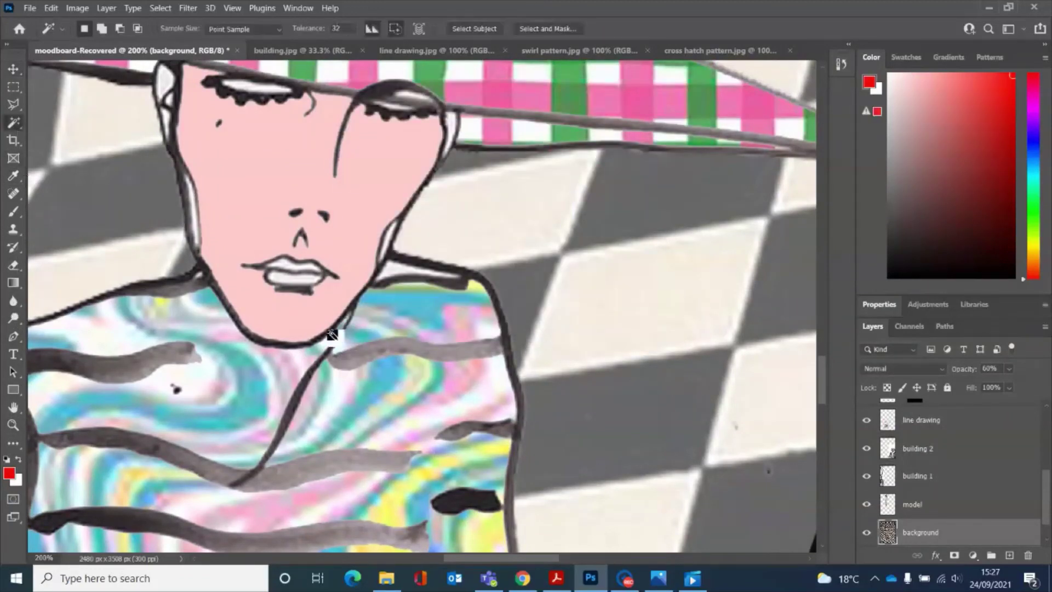
left_click(287, 268)
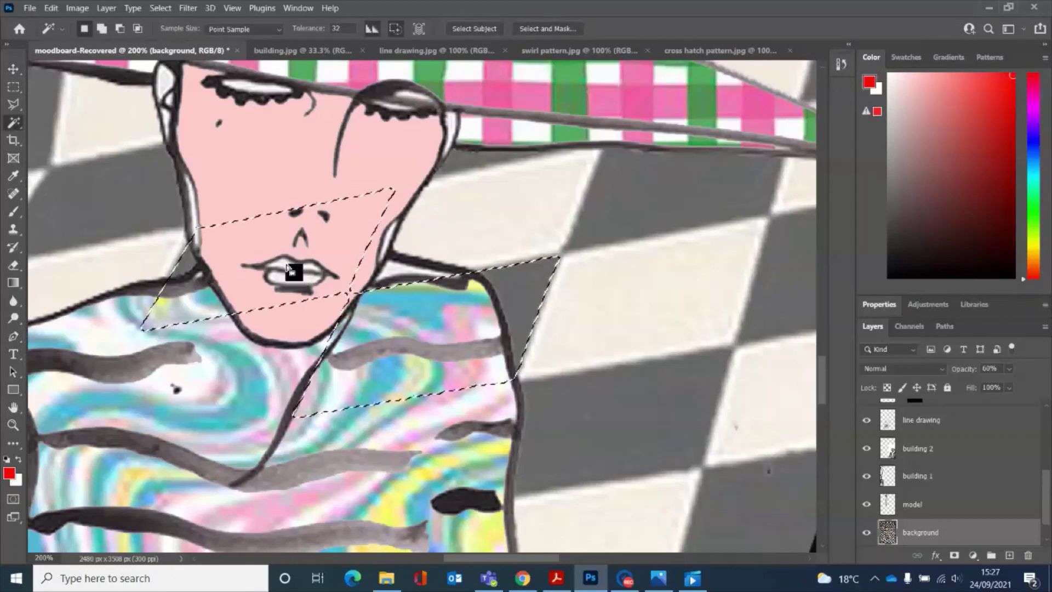
left_click_drag(921, 420, 958, 424)
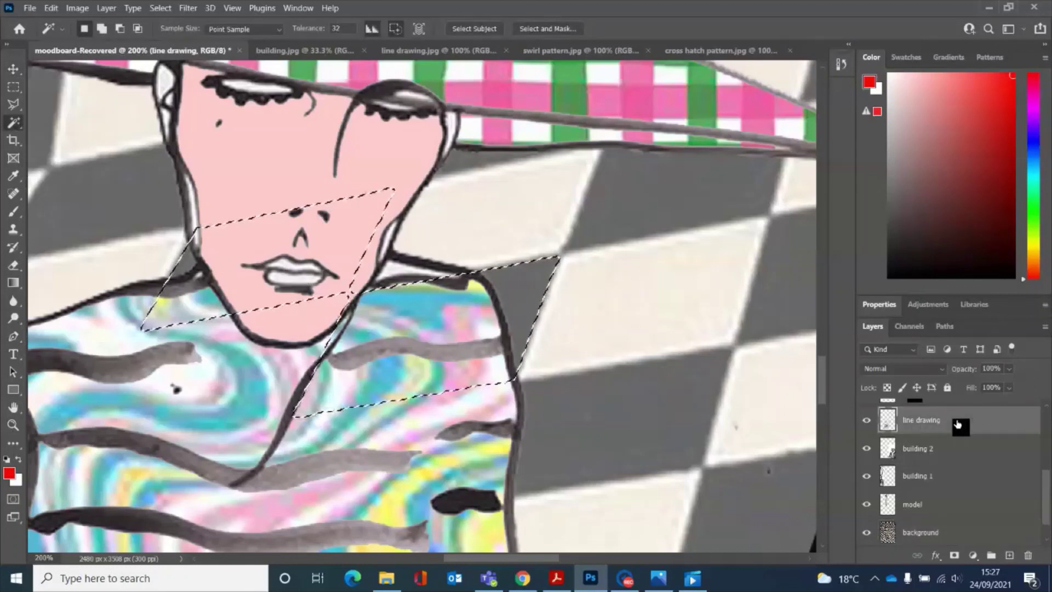
key("ctrl+d")
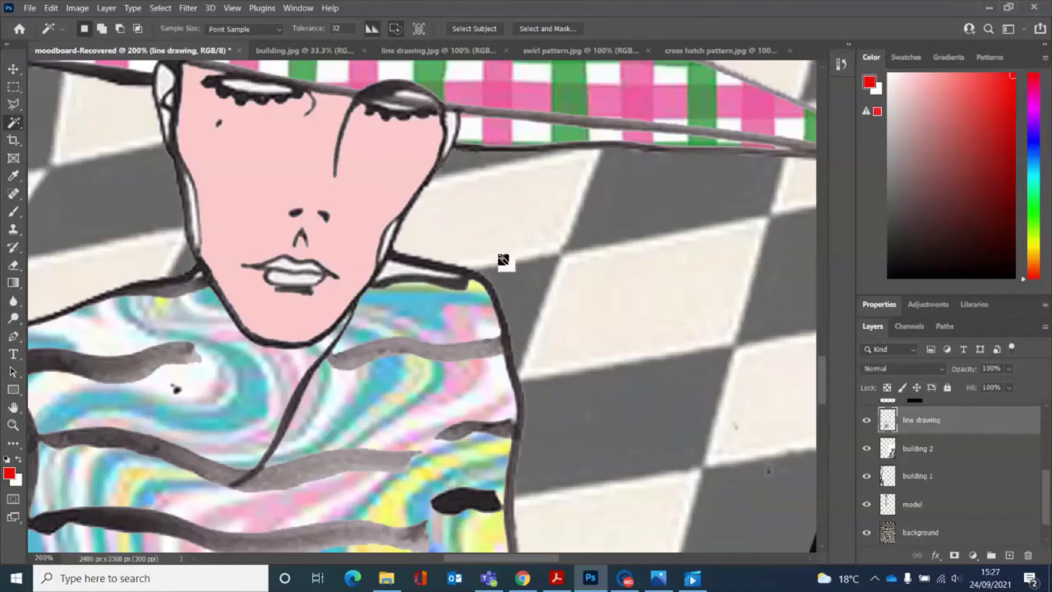
left_click(283, 264)
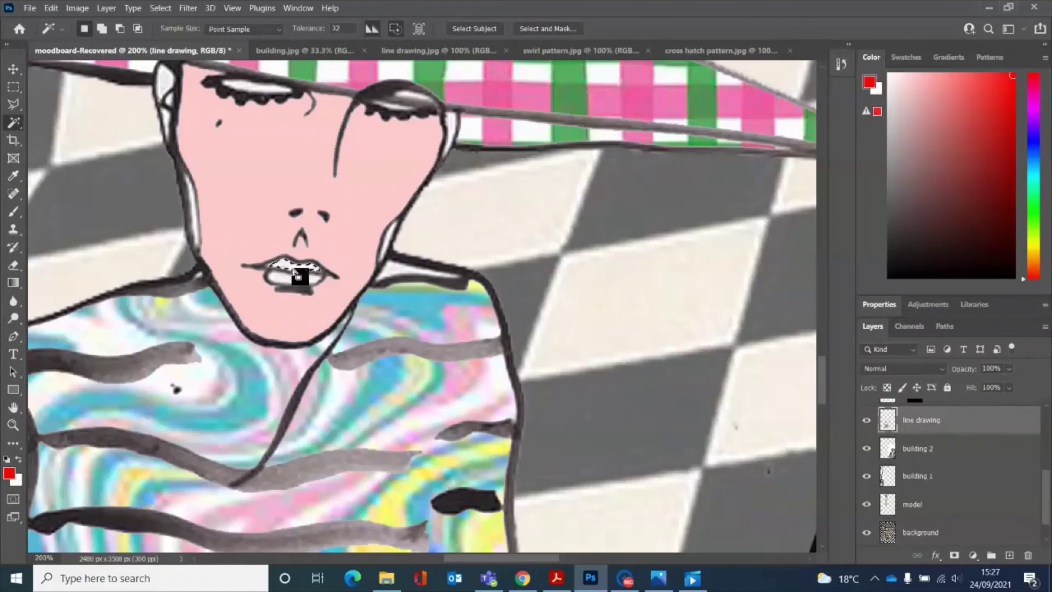
key("shift")
left_click(303, 283, "shift")
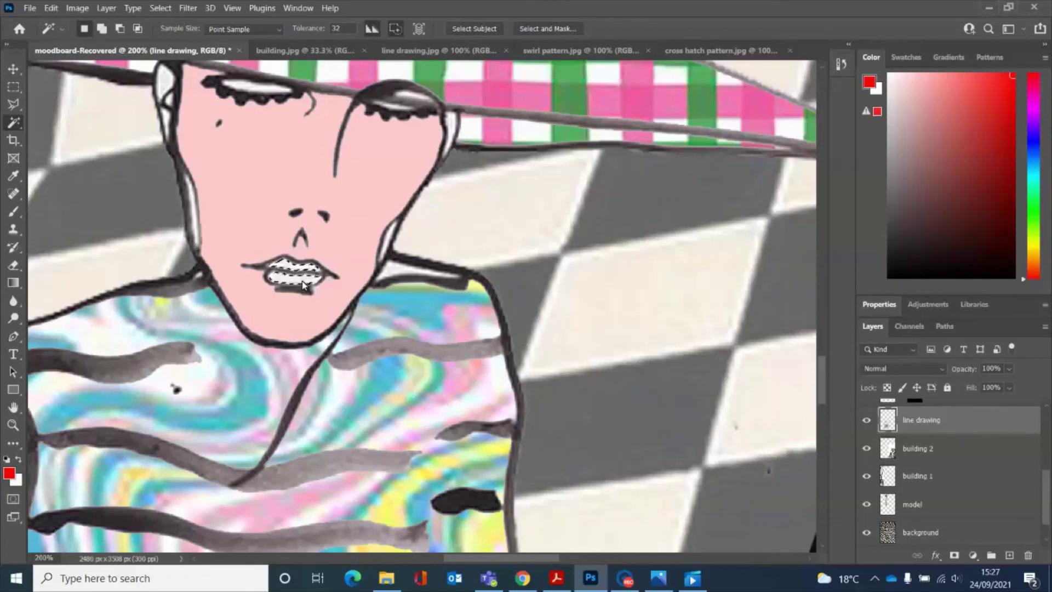
Step: Fill the selected lips with the red foreground colour in Normal mode at 100% opacity
left_click(51, 9)
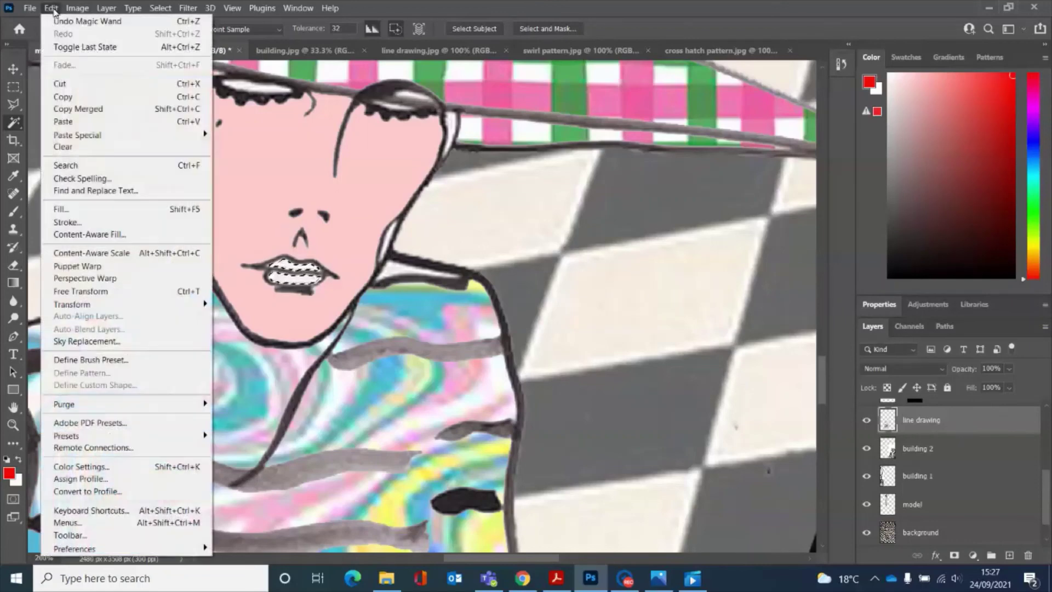
left_click(82, 210)
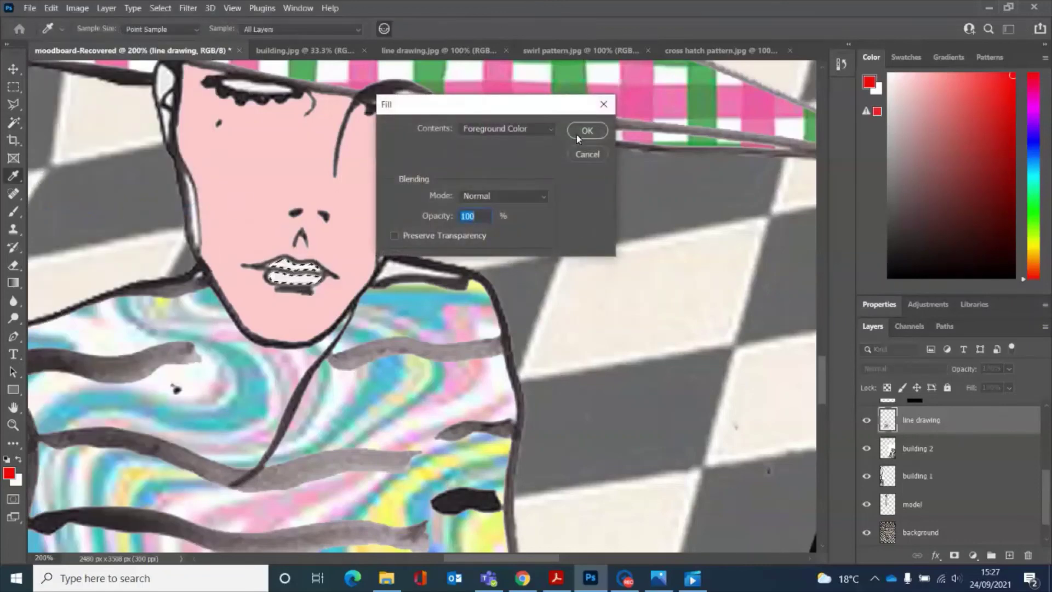
left_click(585, 131)
key("ctrl+minus")
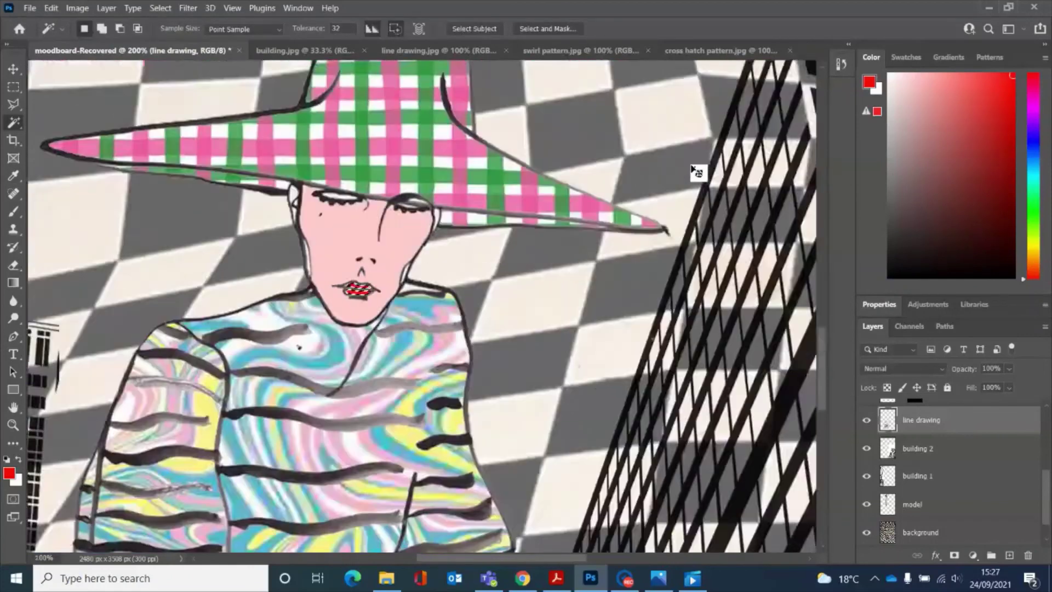
key("ctrl+minus")
key("ctrl+minus")
key("ctrl+minus")
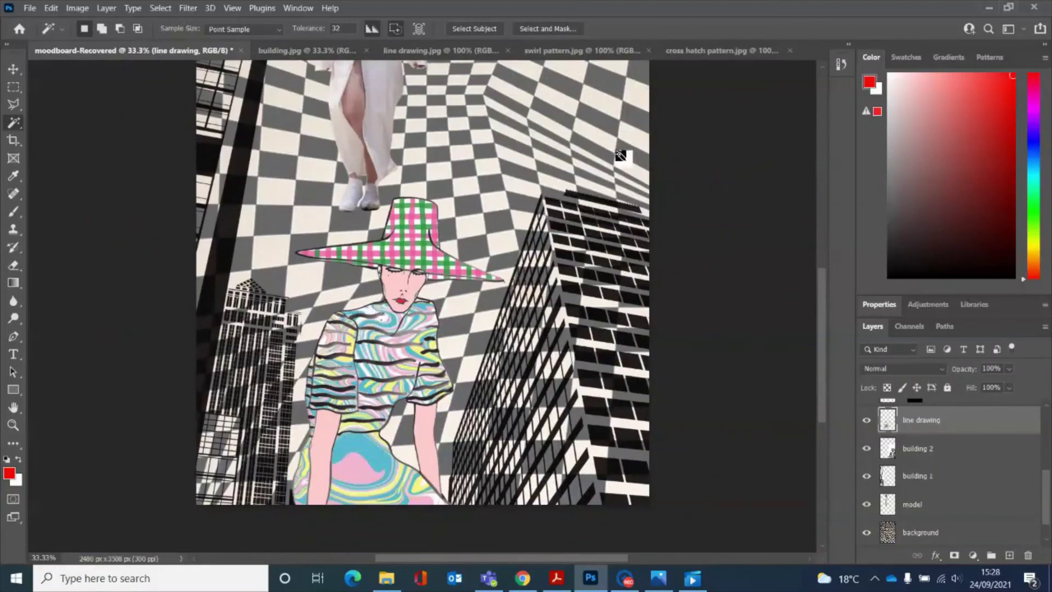
scroll(477, 499, "up", 1)
scroll(478, 499, "up", 10)
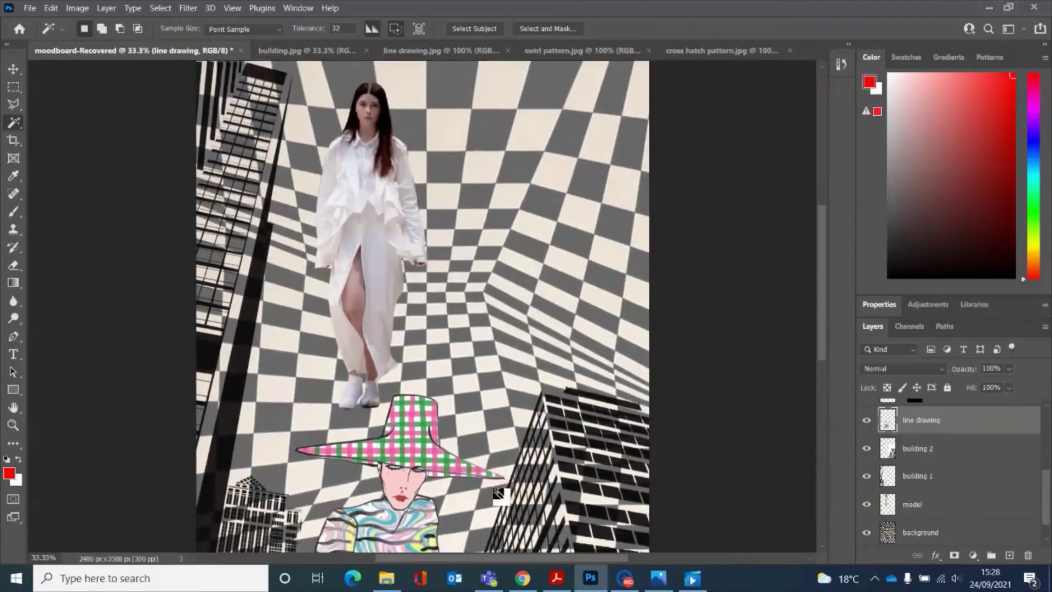